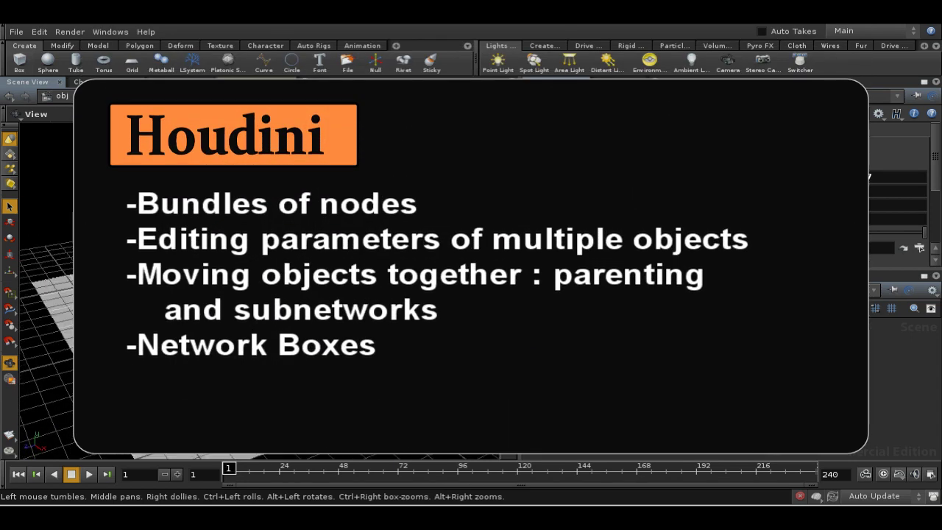
- Orbit and pan the viewport around the sphere and box scene
scroll(284, 298, "up", 3)
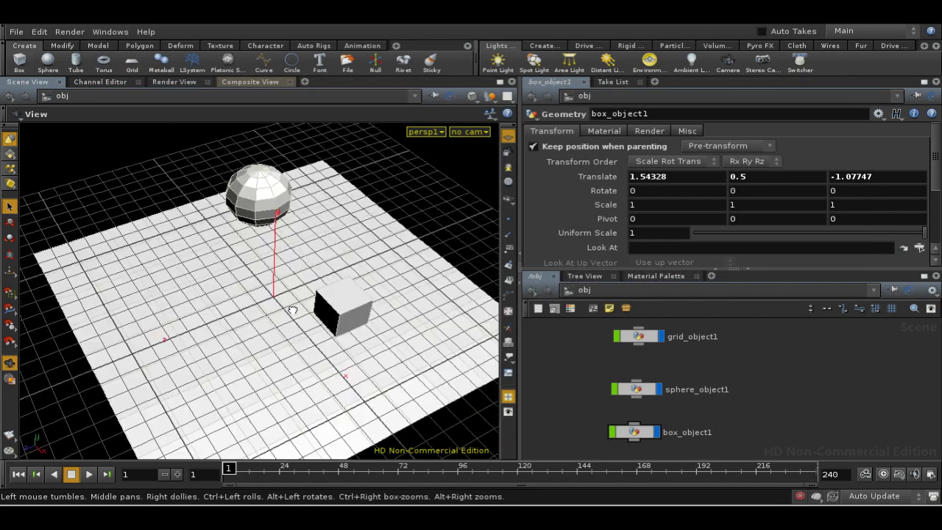
mouse_move(283, 297)
left_mouse_down()
mouse_move(275, 348)
mouse_move(273, 293)
mouse_move(256, 294)
mouse_move(246, 342)
mouse_move(269, 365)
mouse_move(246, 321)
left_mouse_up()
middle_click_drag(238, 319, 236, 338)
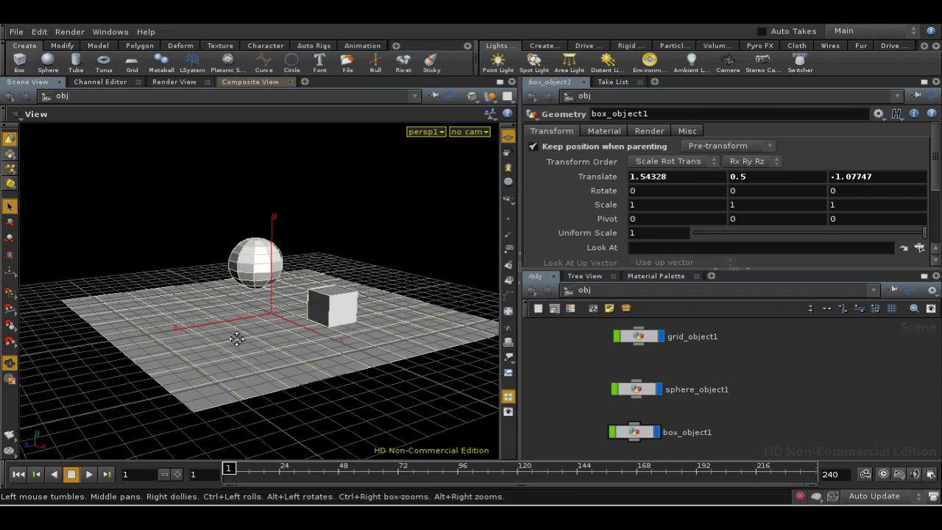
mouse_move(236, 338)
left_mouse_down()
mouse_move(225, 255)
mouse_move(224, 323)
mouse_move(226, 336)
mouse_move(219, 221)
mouse_move(222, 309)
left_mouse_up()
key("s")
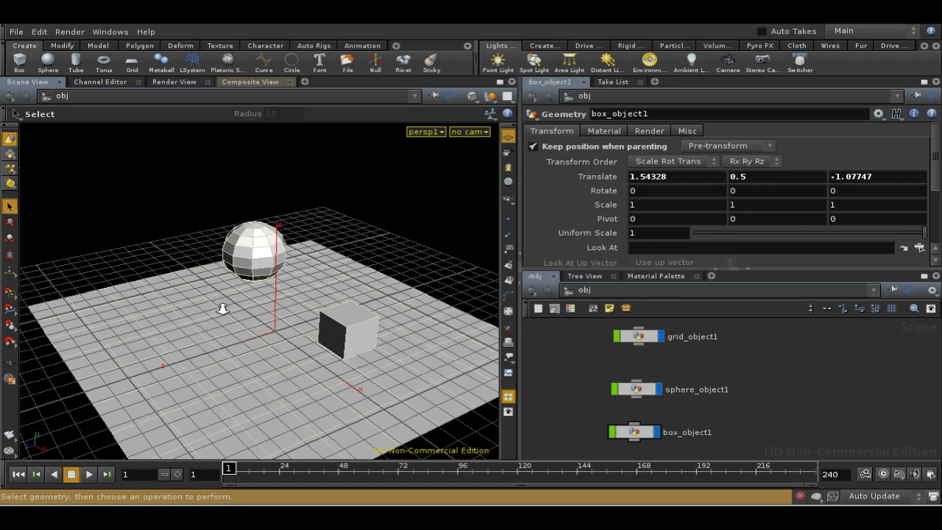
key("Escape")
mouse_move(221, 308)
left_mouse_down()
mouse_move(260, 313)
mouse_move(252, 306)
left_mouse_up()
key("s")
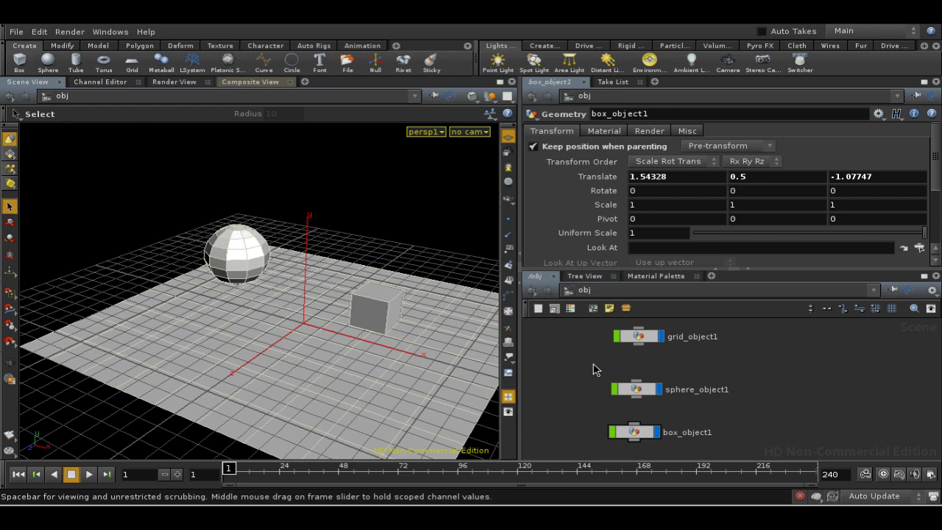
- Bundle sphere_object1 and box_object1 into bundle1 and add a Bundle List pane
left_click_drag(592, 364, 669, 458)
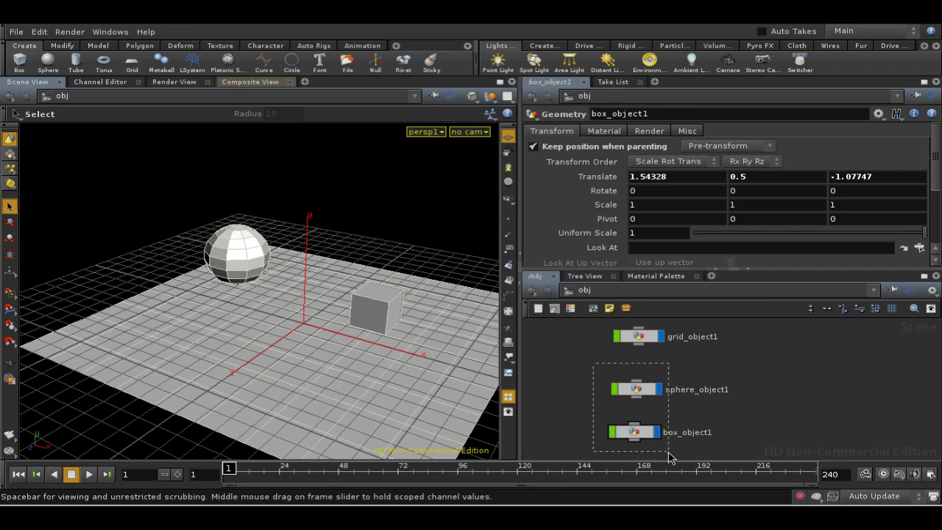
right_click(563, 359)
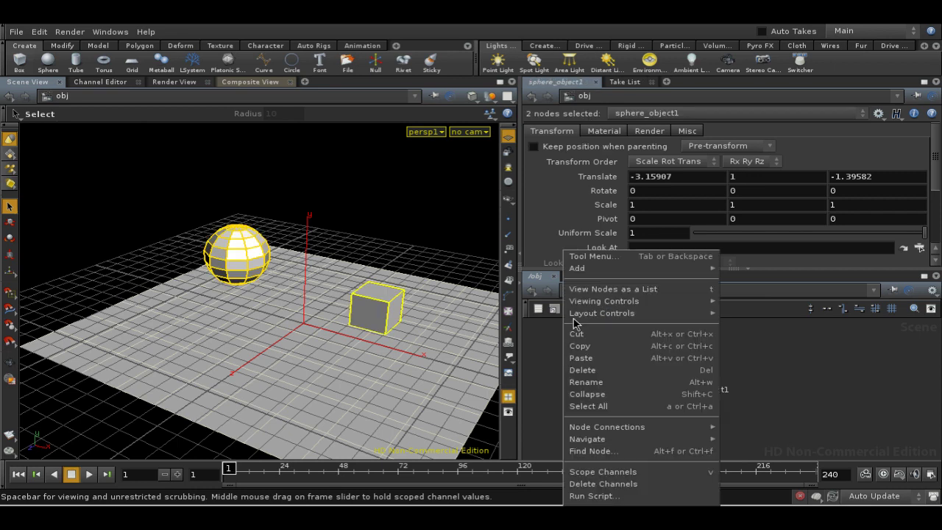
mouse_move(578, 268)
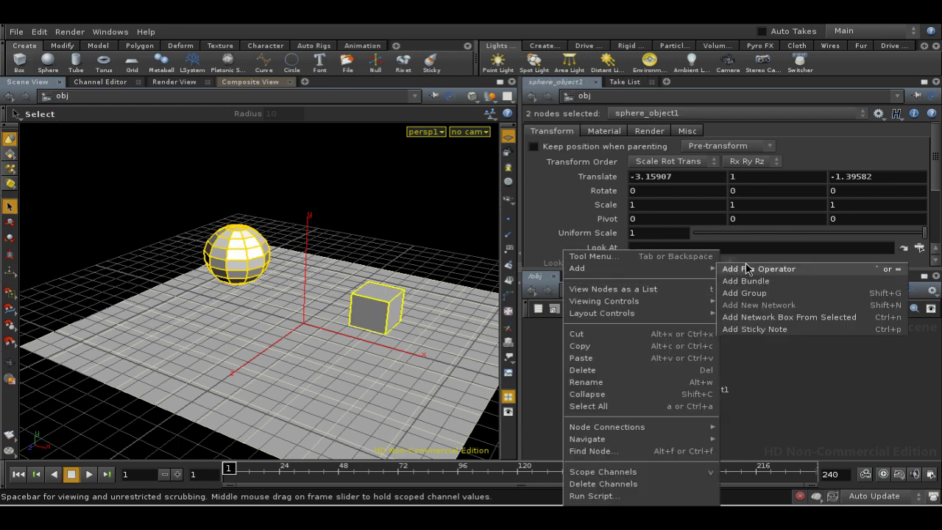
left_click(754, 285)
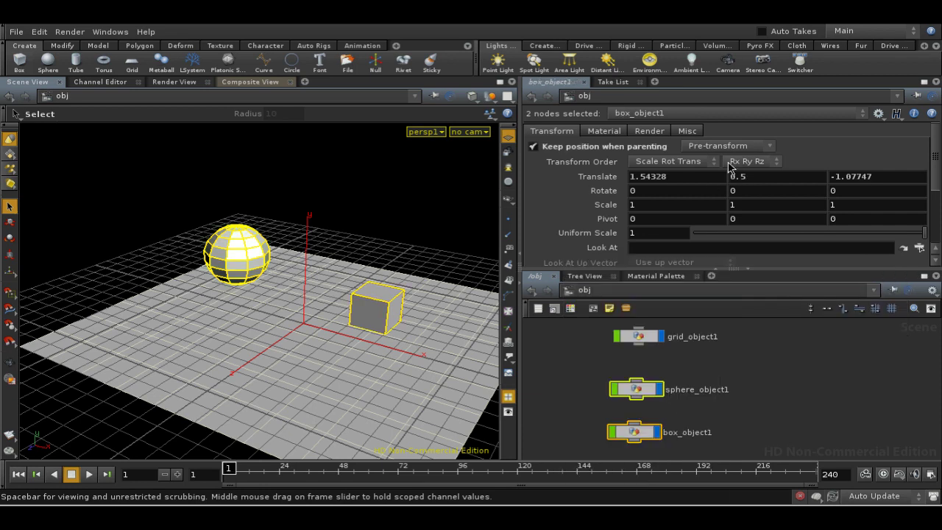
left_click(655, 83)
mouse_move(695, 105)
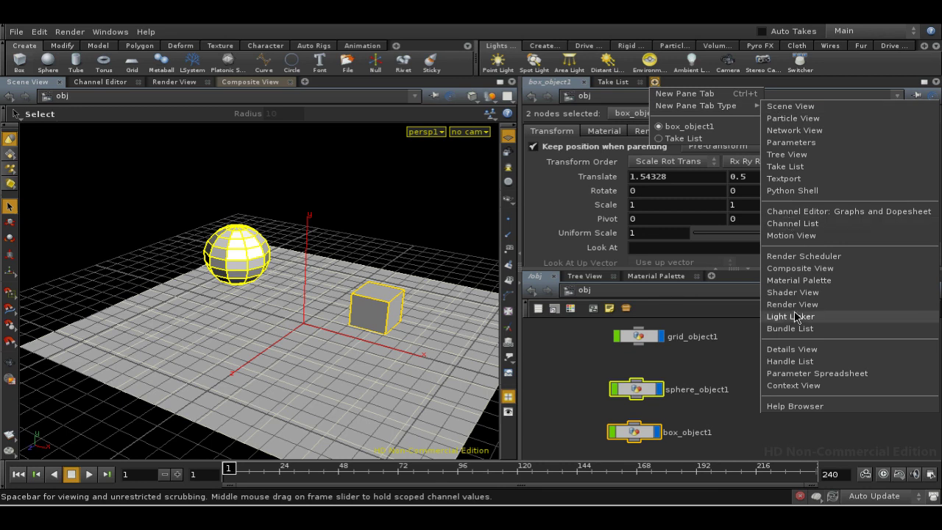
left_click(790, 328)
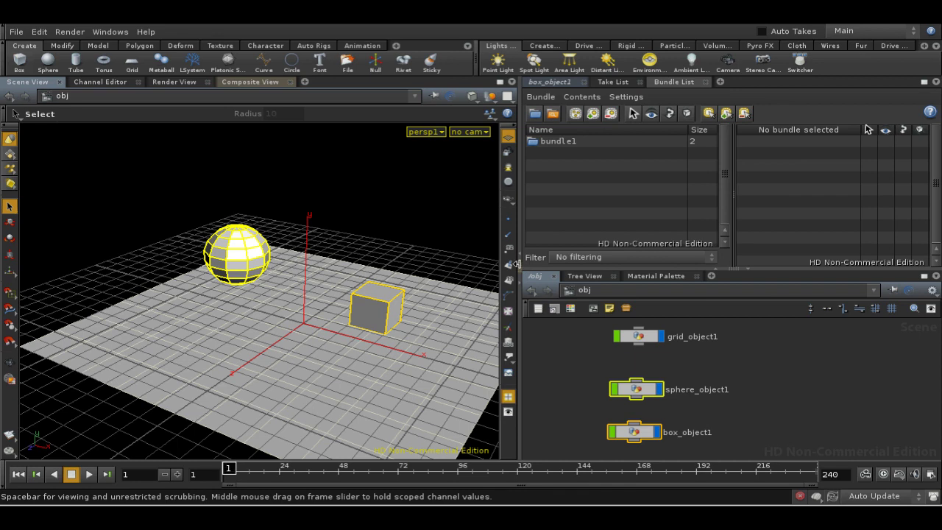
- Widen the side panes and rename bundle1 to mybundle
left_click_drag(517, 263, 472, 264)
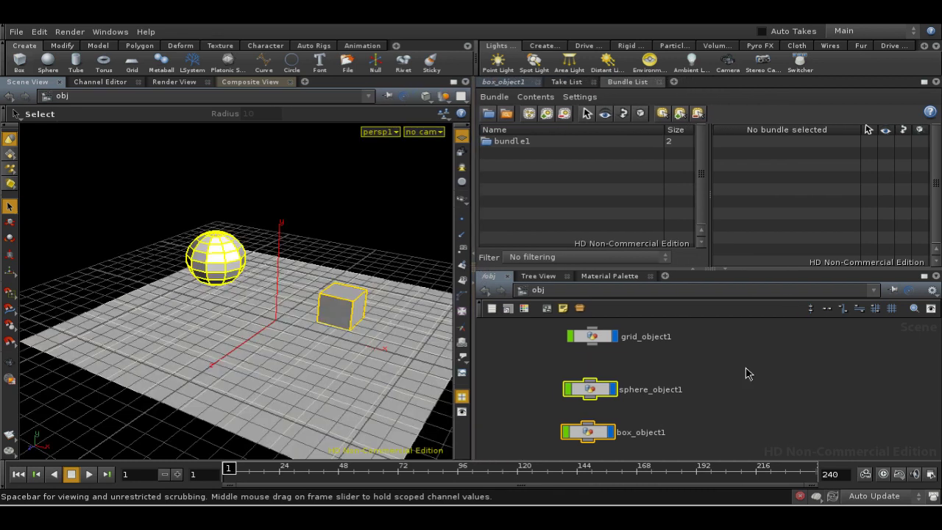
double_click(530, 145)
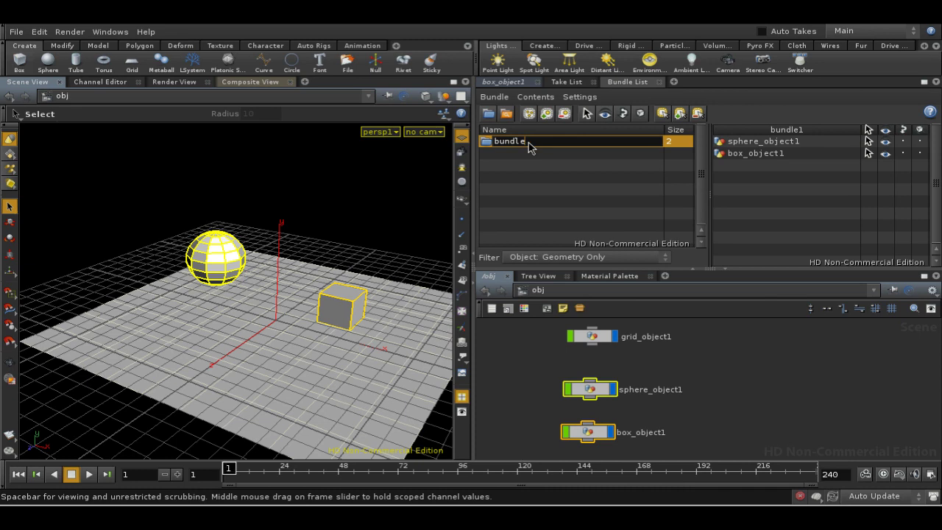
key("BackSpace")
key("BackSpace")
key("BackSpace")
key("Return")
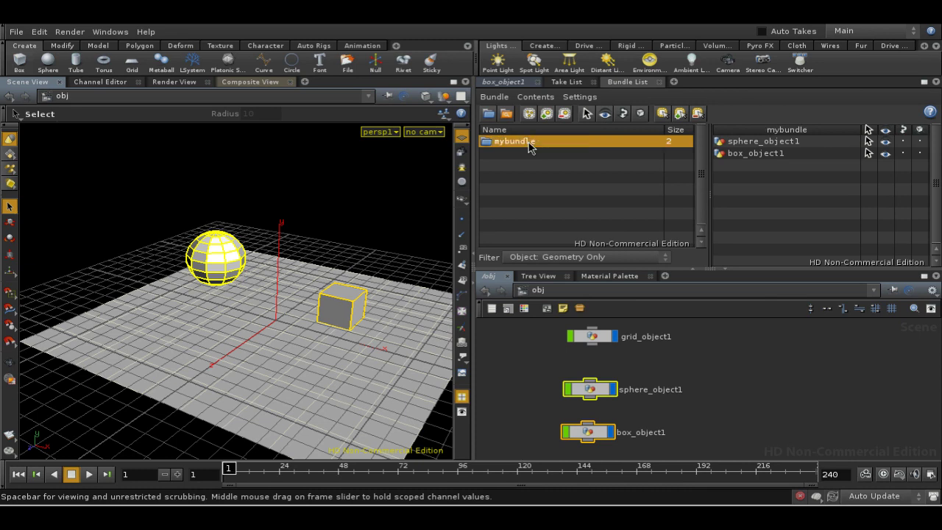
- Select mybundle's sphere and box, toggle their visibility off and on, then deselect
left_click(501, 100)
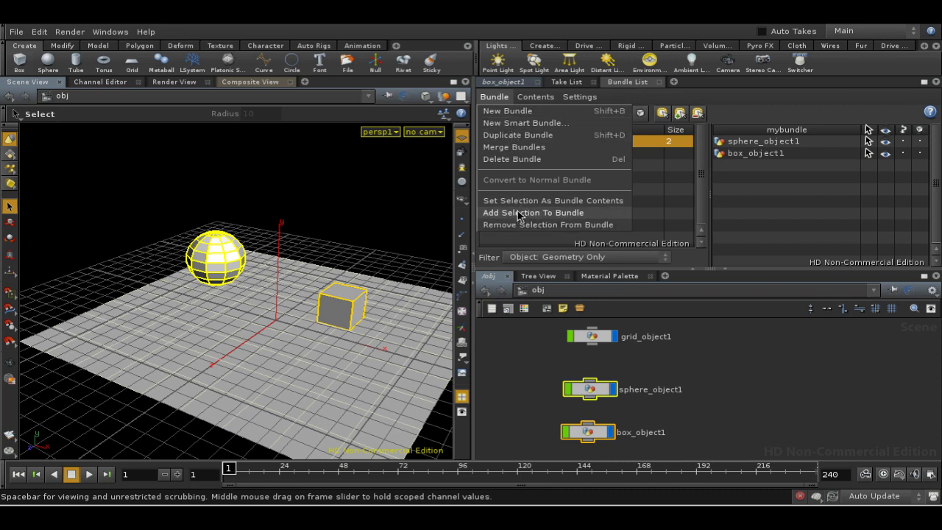
left_click(535, 96)
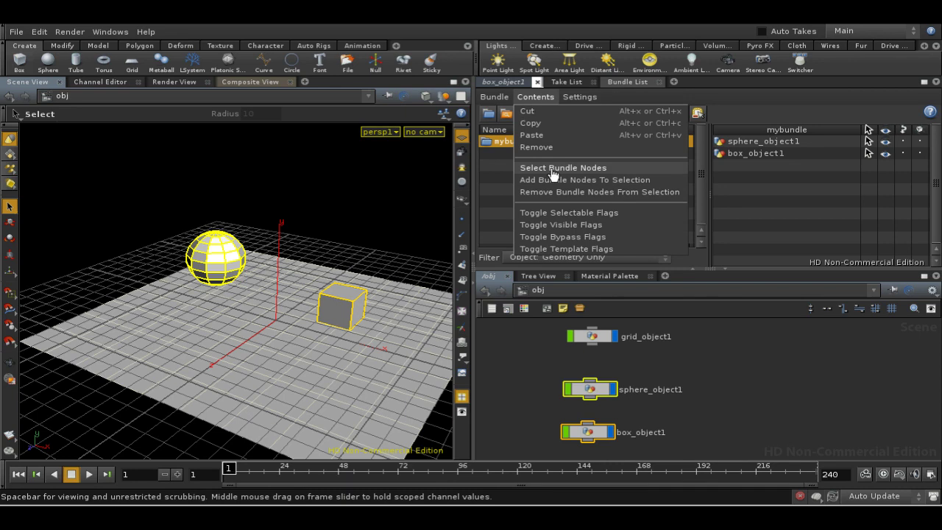
left_click(674, 99)
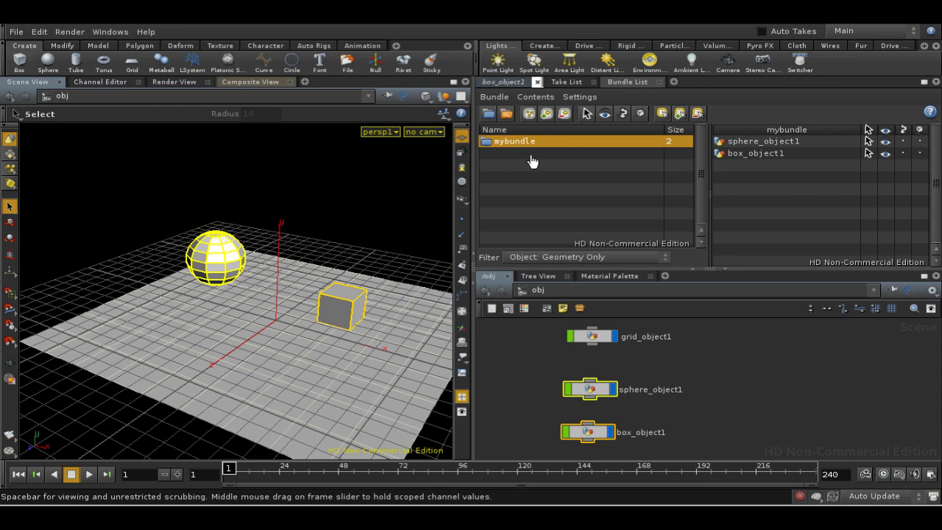
left_click(535, 97)
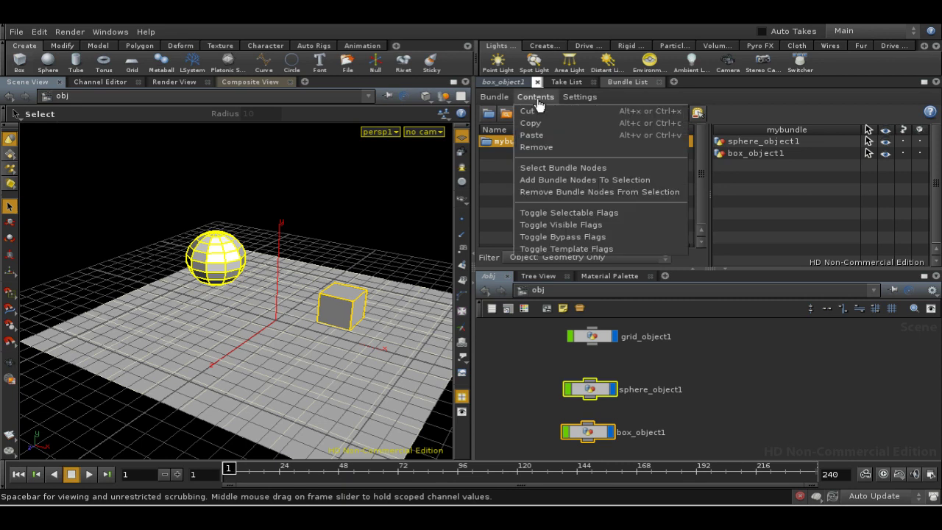
left_click(563, 225)
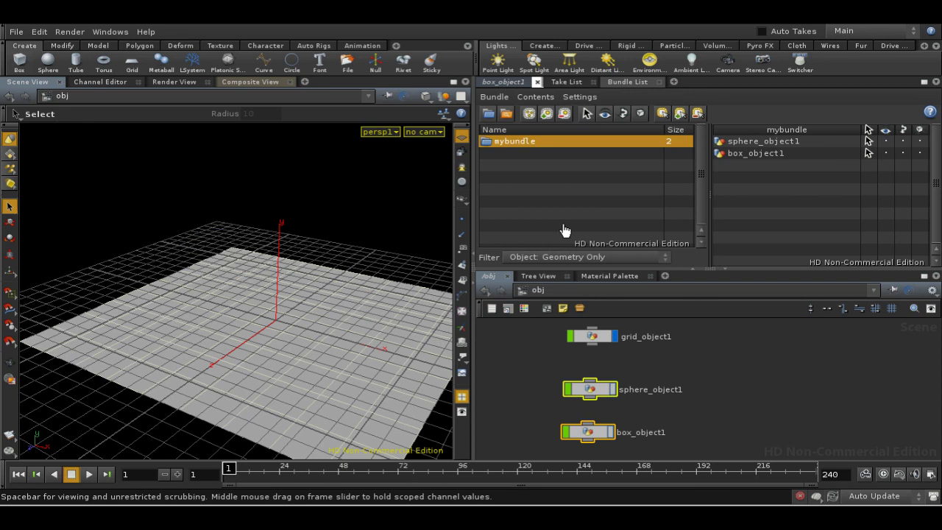
left_click(540, 98)
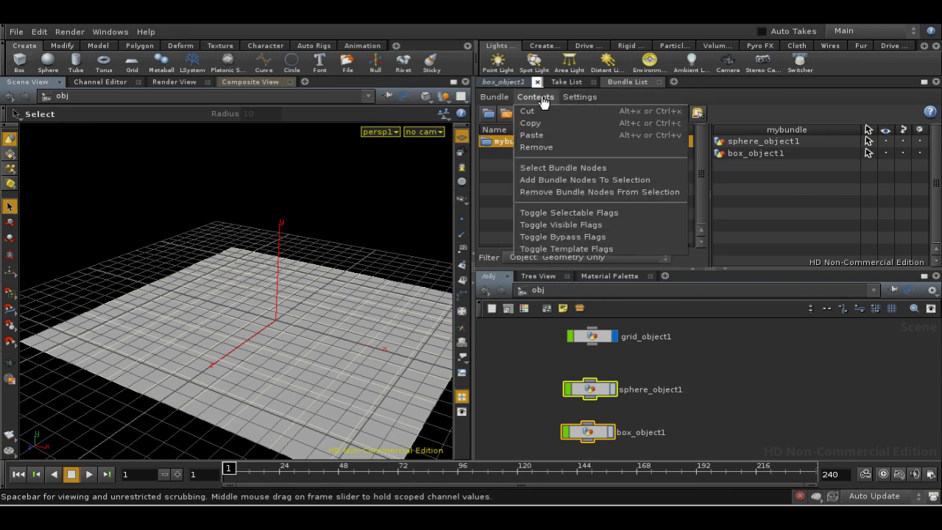
left_click(553, 224)
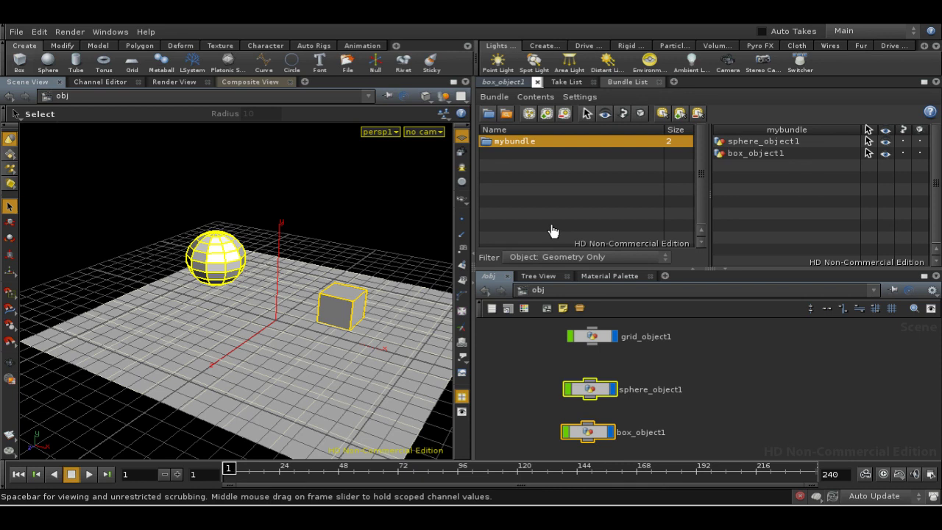
left_click(541, 343)
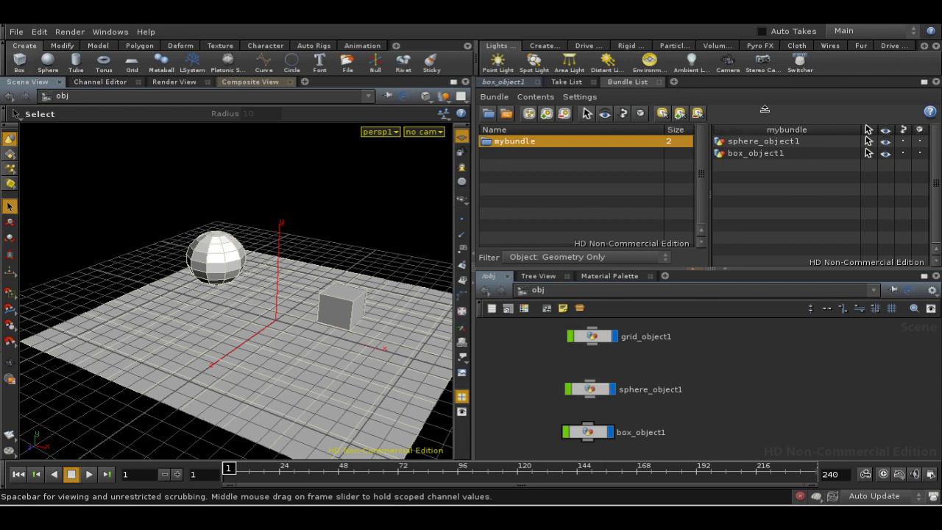
- Browse the shop network's material palette, then return to the object network
left_click(675, 296)
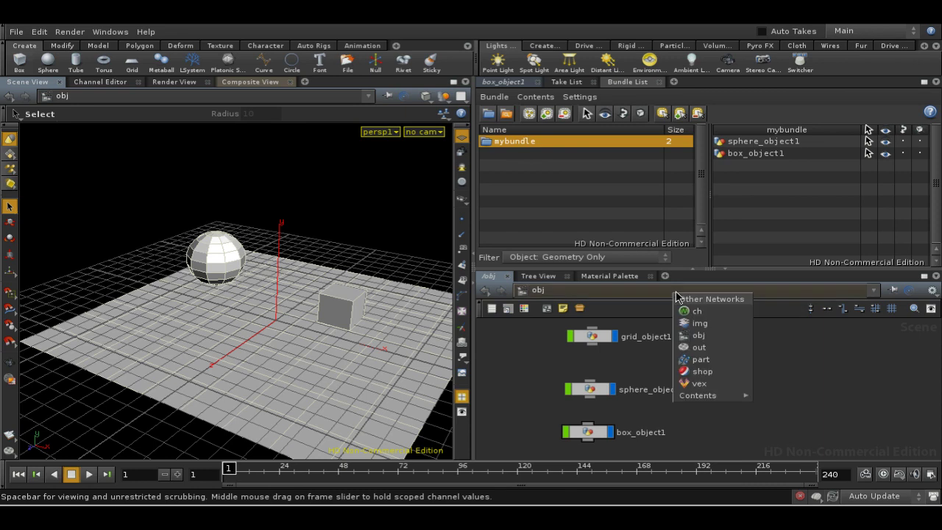
left_click(709, 374)
left_click(642, 277)
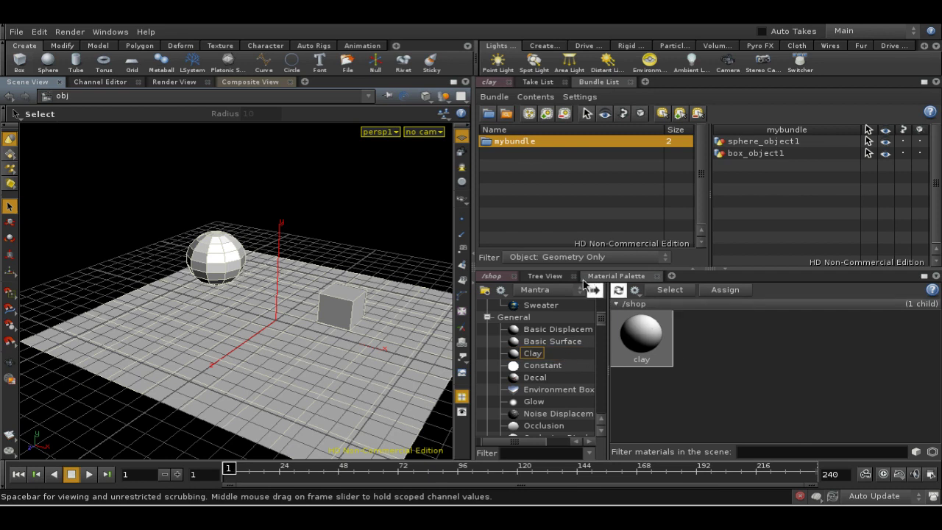
left_click(493, 276)
left_click(522, 290)
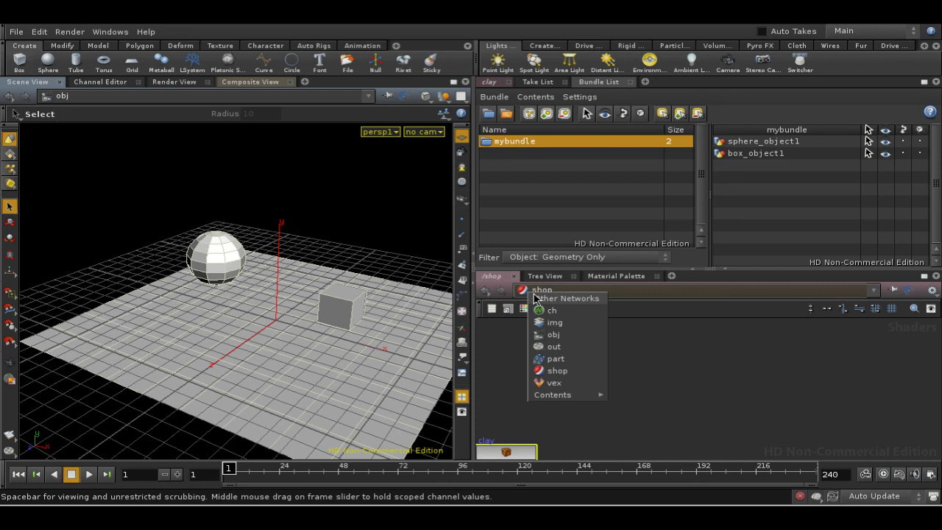
left_click(535, 296)
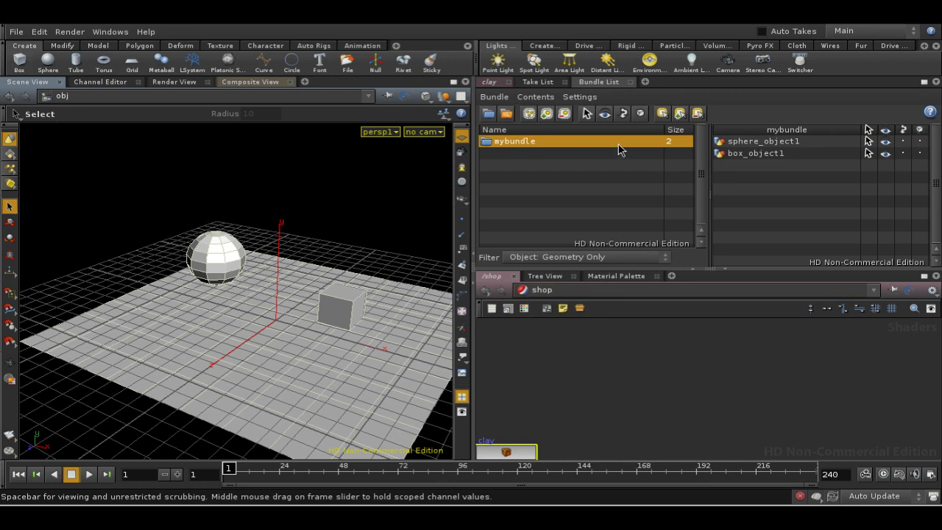
- Assign /shop/clay as material for the sphere and box, then switch to /out
left_click(663, 114)
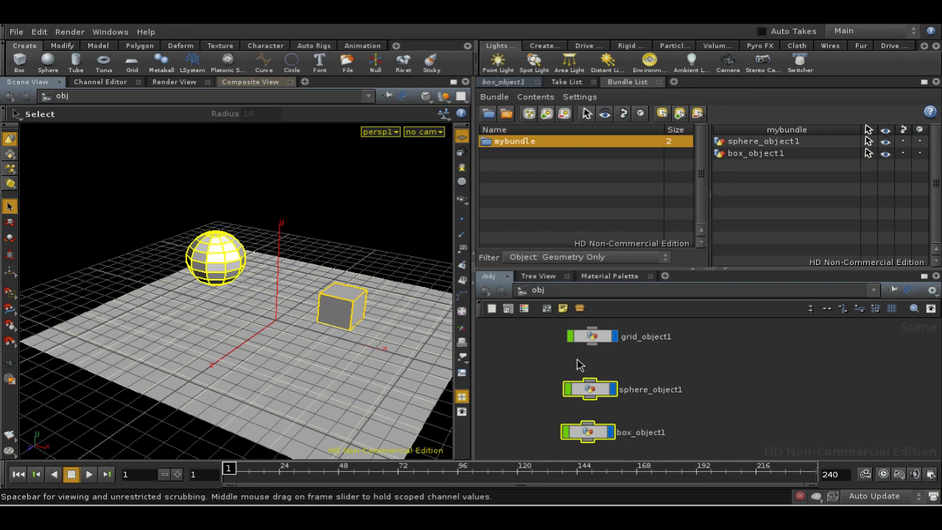
left_click(518, 83)
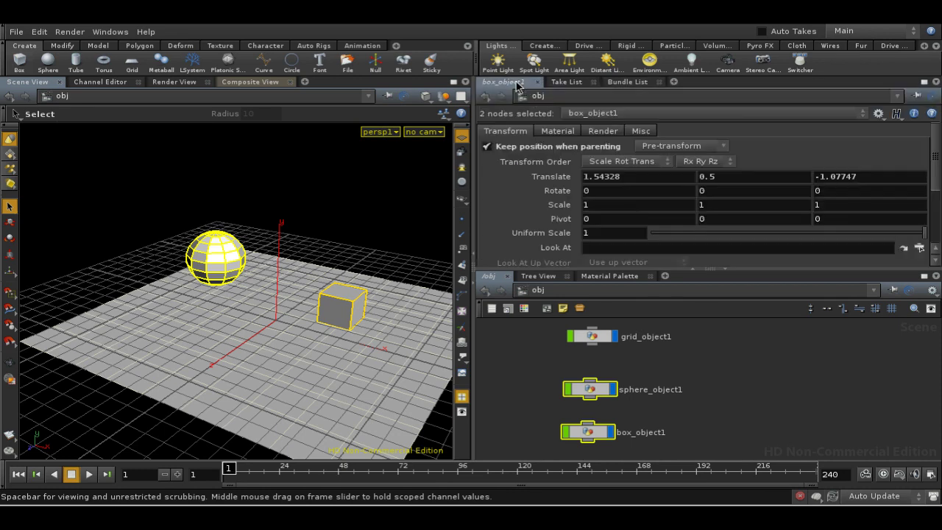
left_click(568, 130)
left_click(898, 147)
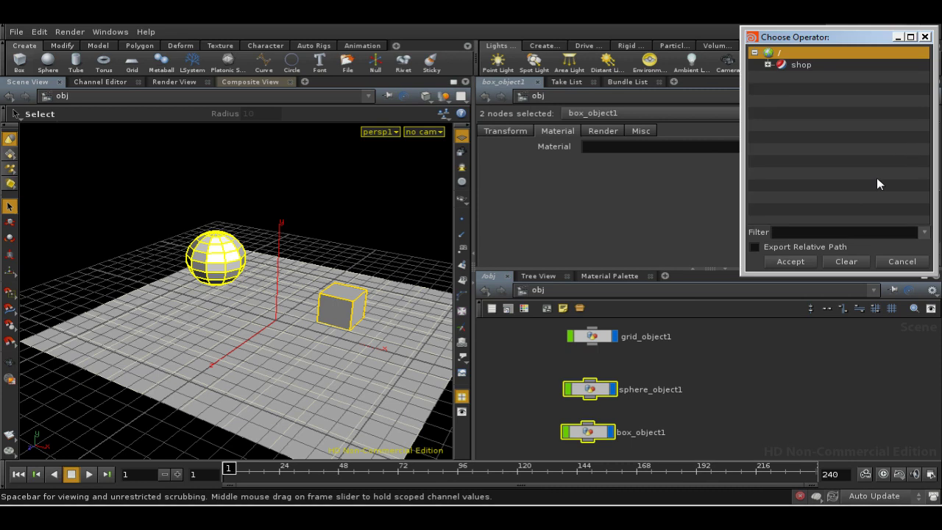
left_click(768, 64)
left_click(812, 77)
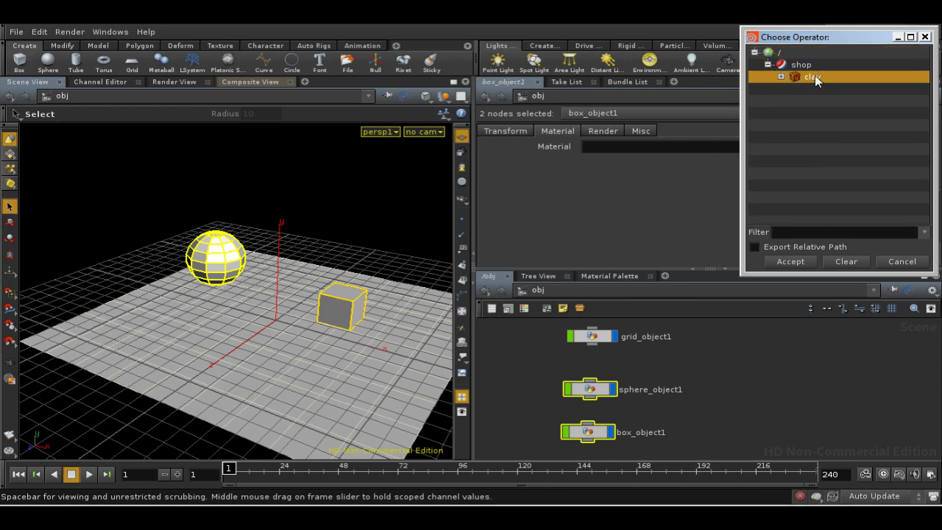
left_click(790, 261)
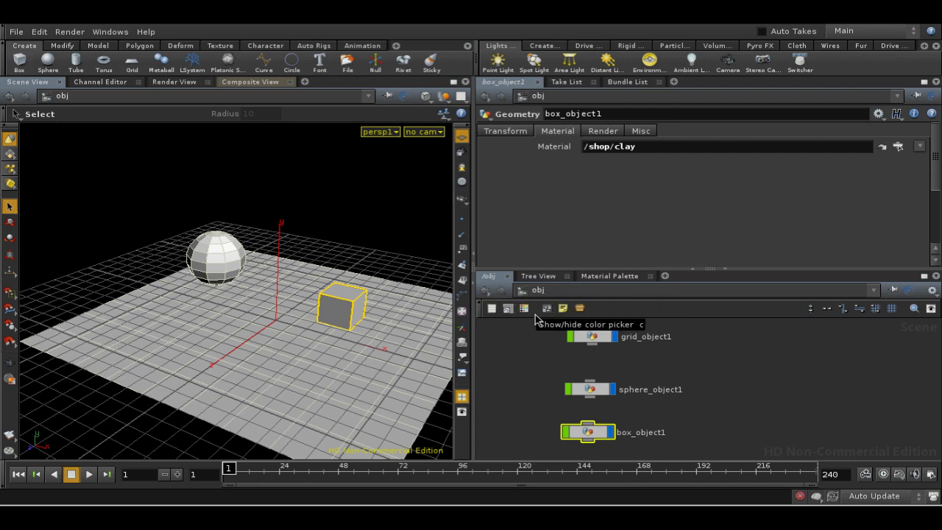
left_click(537, 290)
left_click(548, 351)
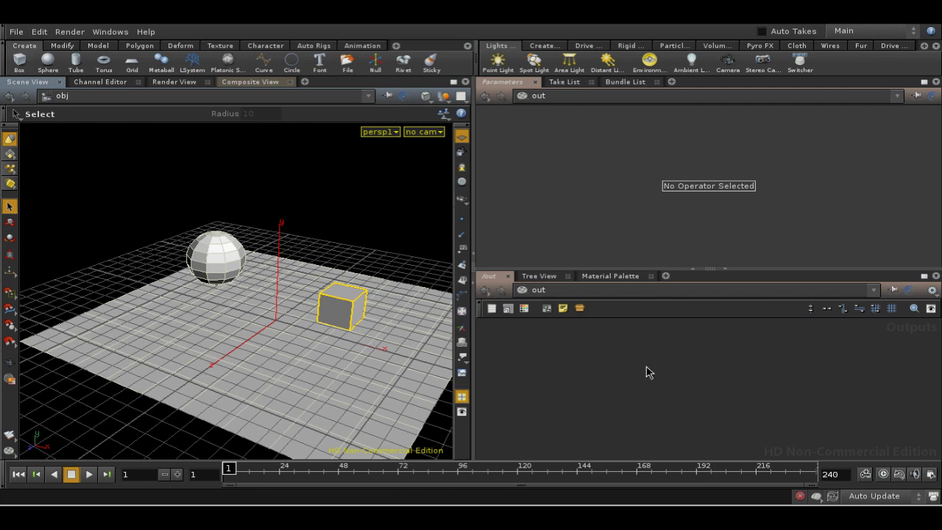
key("Tab")
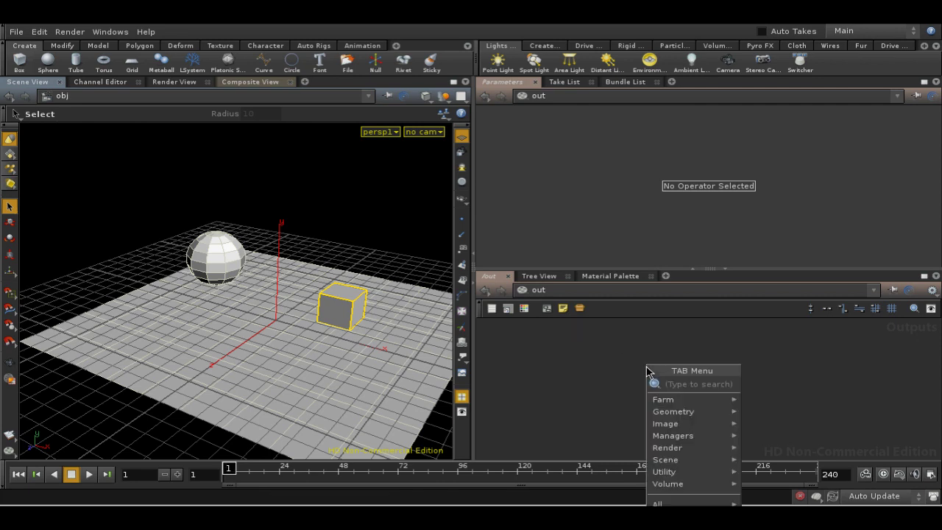
type("ma")
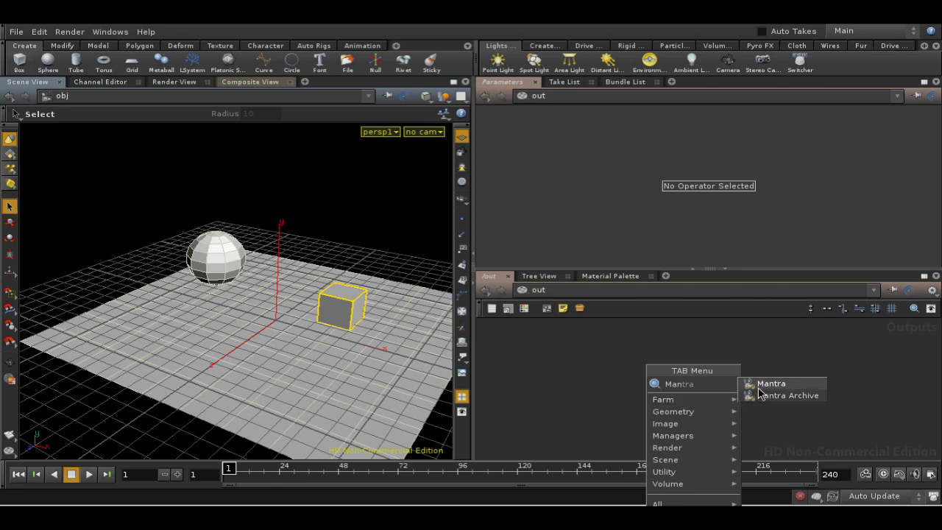
left_click(765, 384)
left_click(718, 392)
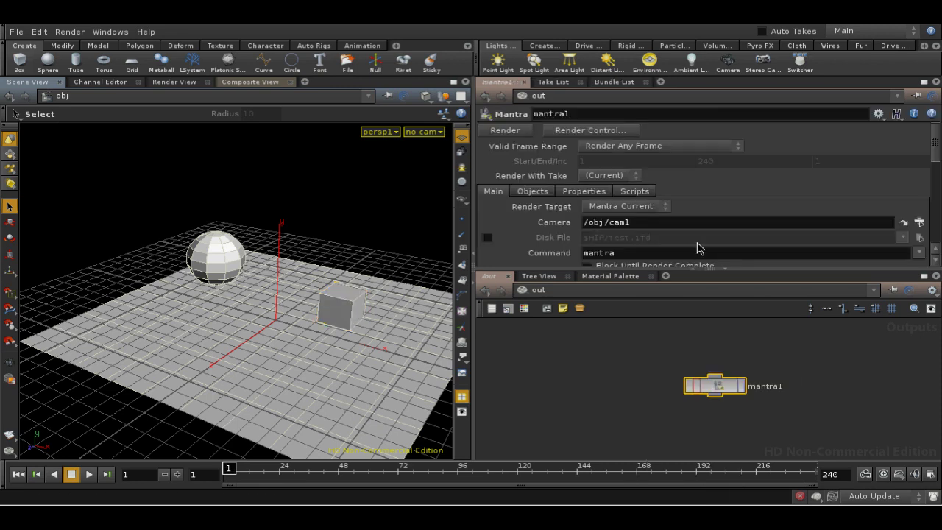
left_click(546, 194)
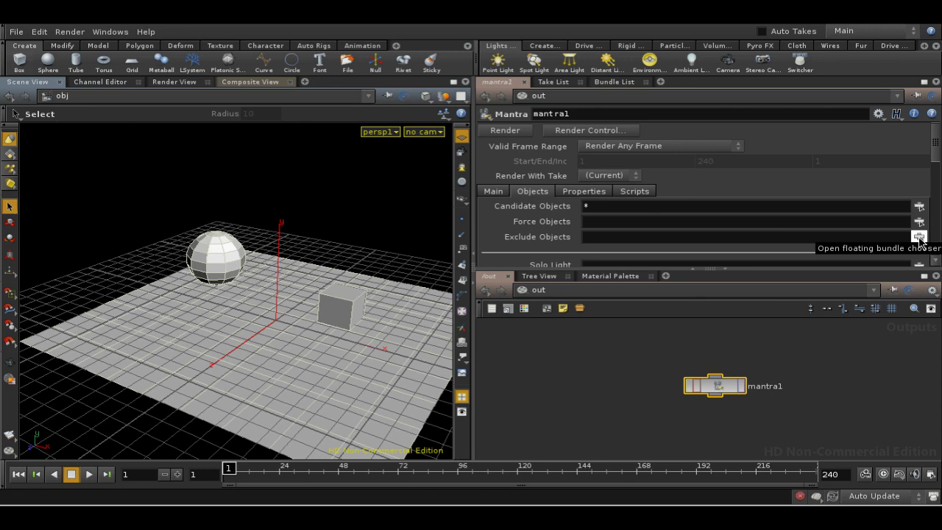
left_click(919, 238)
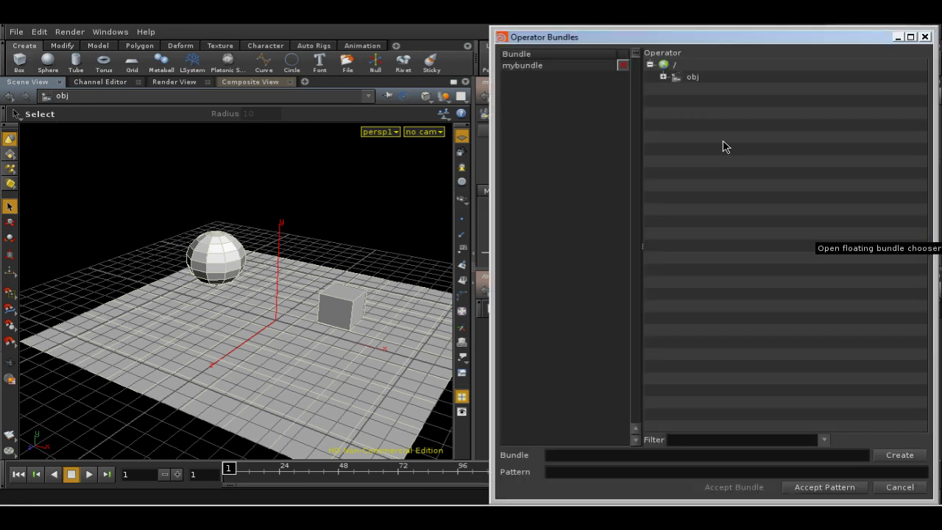
left_click(555, 66)
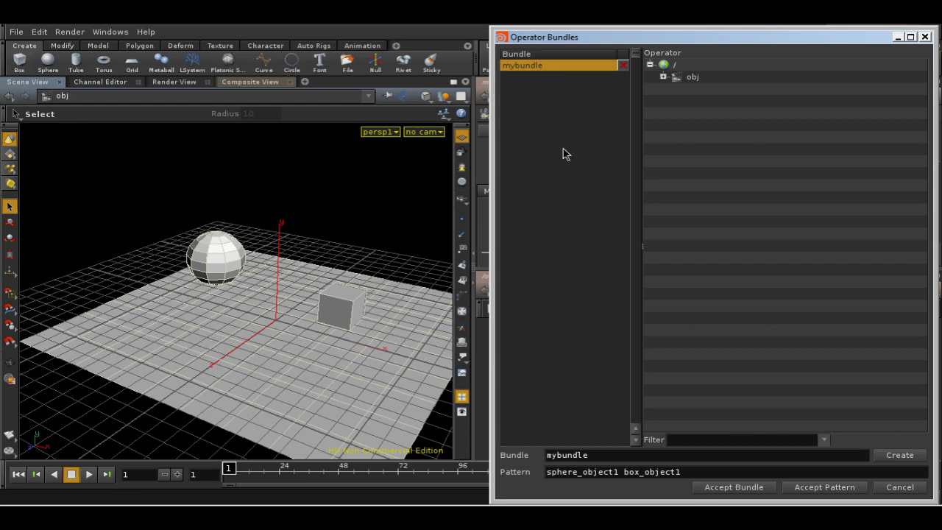
left_click(736, 488)
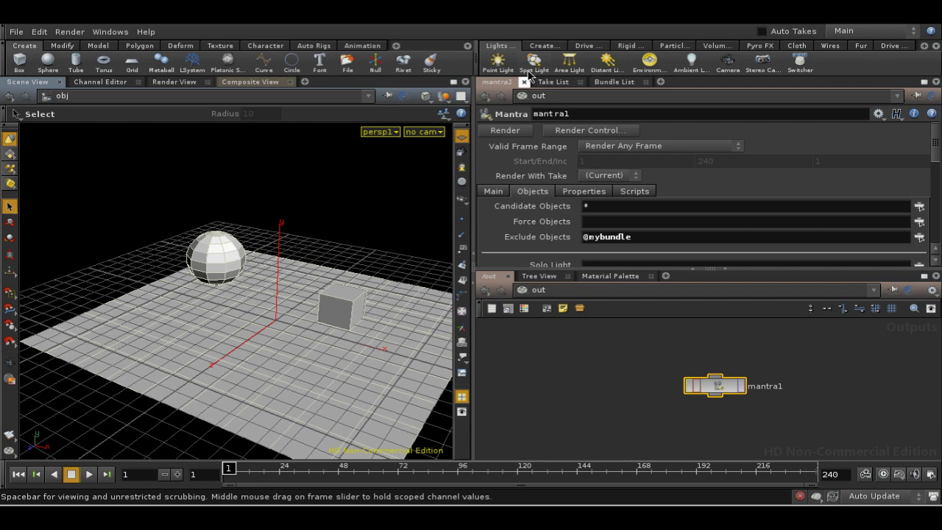
- Create camera cam1 from the current view and bring up the bundle commands
left_click(728, 65, "ctrl")
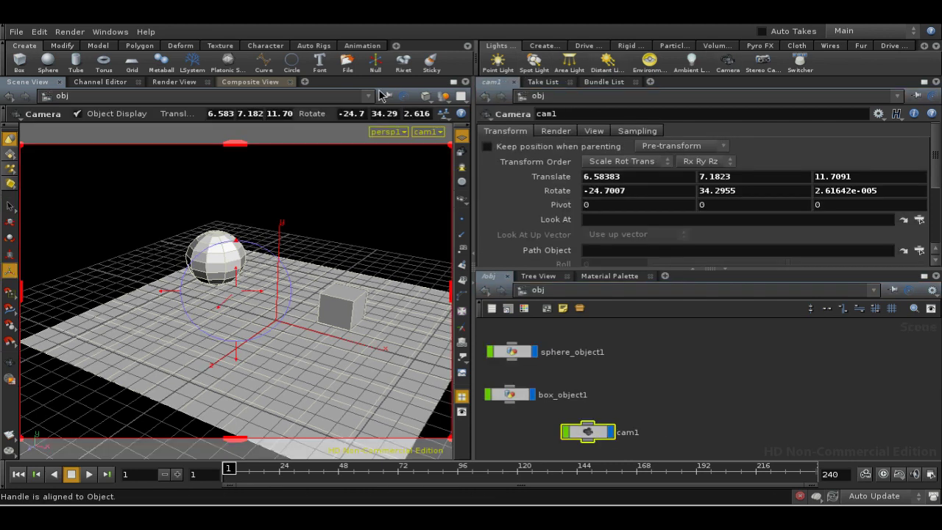
left_click(70, 31)
mouse_move(85, 78)
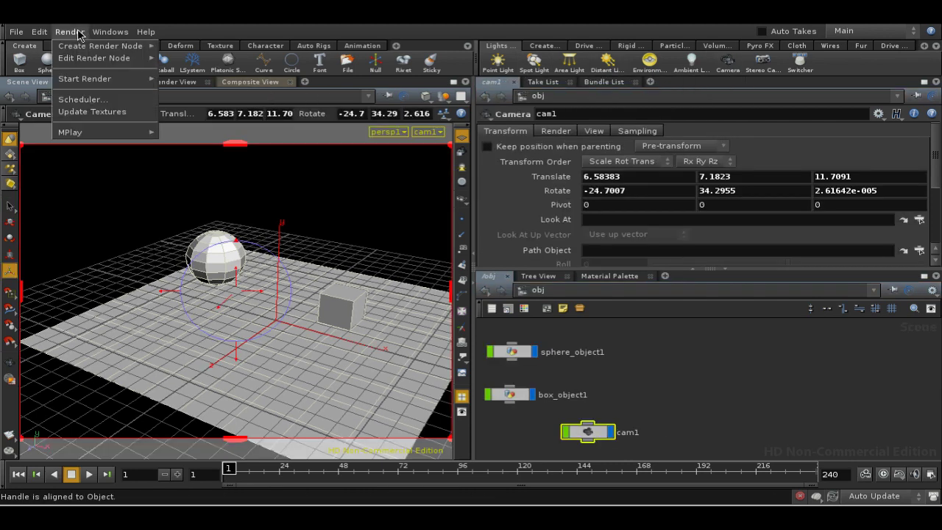
left_click(350, 360)
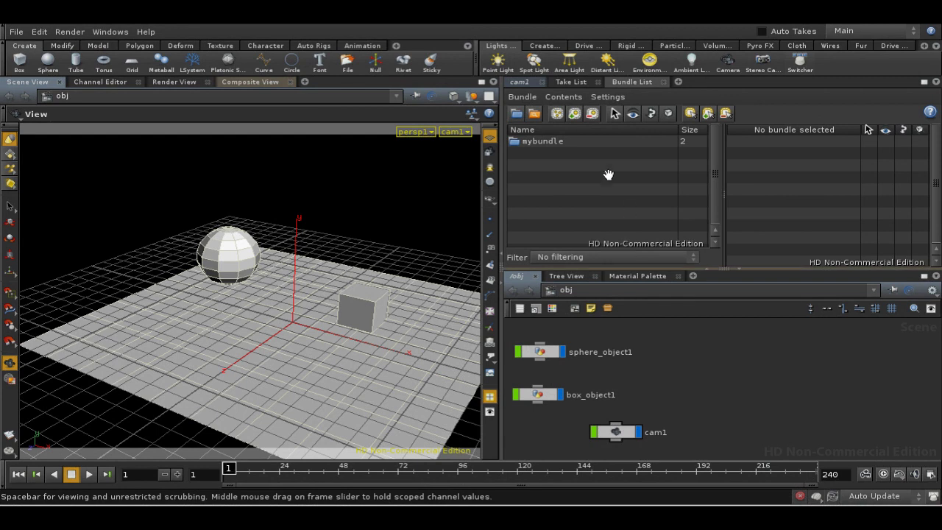
left_click(521, 97)
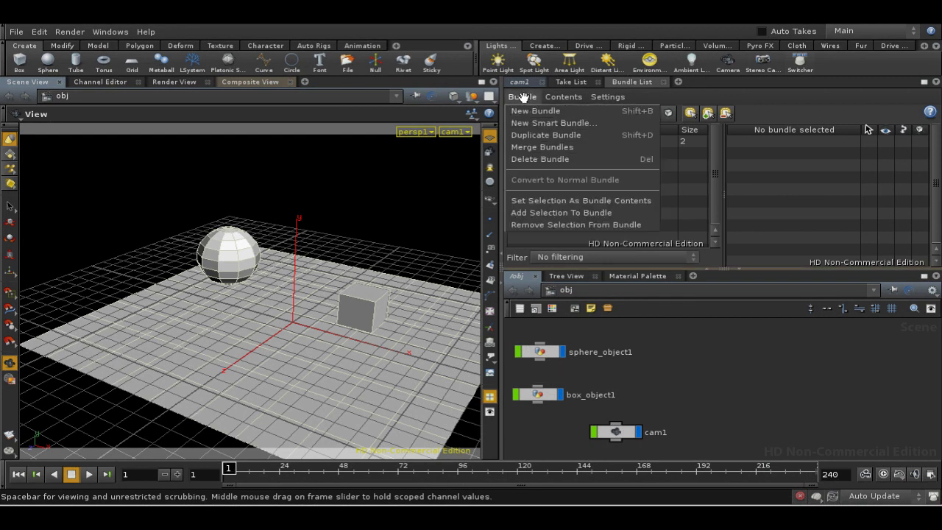
- Create bundle1 with smart pattern sphere*, collecting sphere_object1, sphere1 and sphere2
left_click(524, 110)
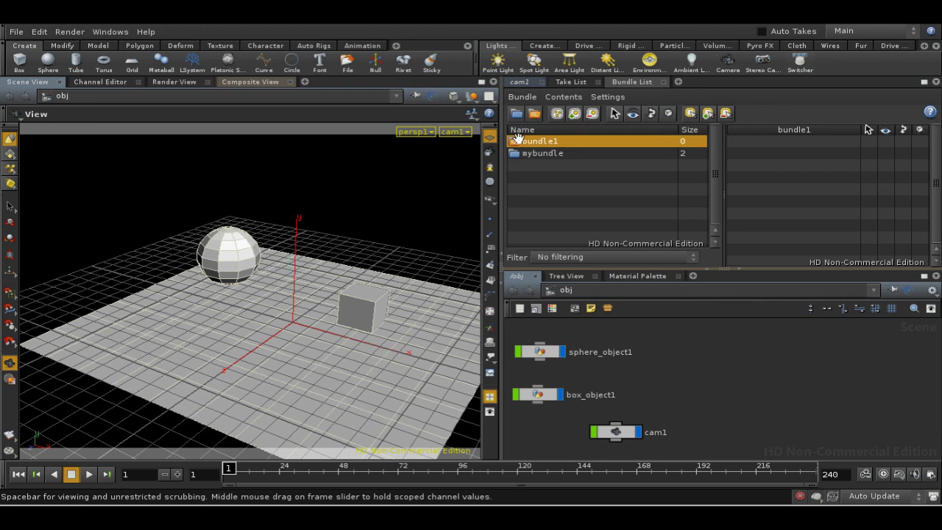
double_click(518, 140)
left_click(511, 144)
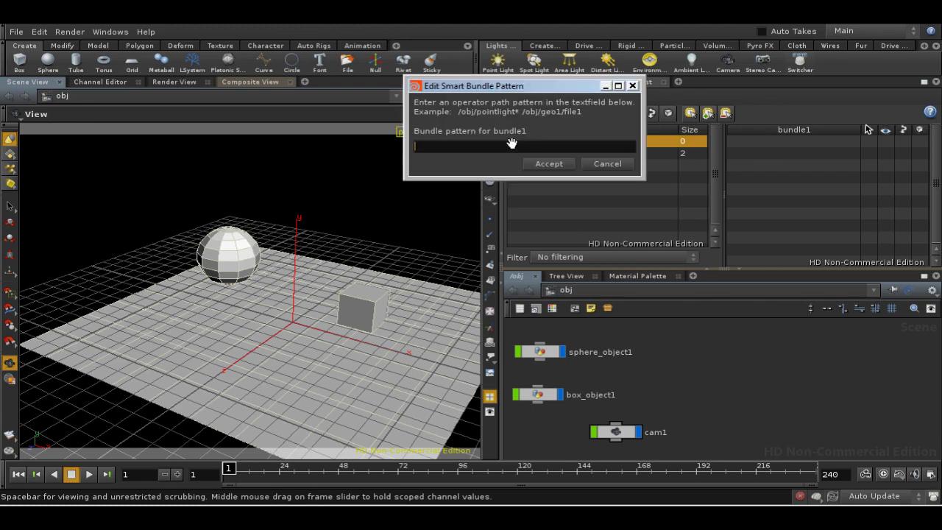
type("sp")
type("h")
type("ere")
type("*")
left_click(540, 163)
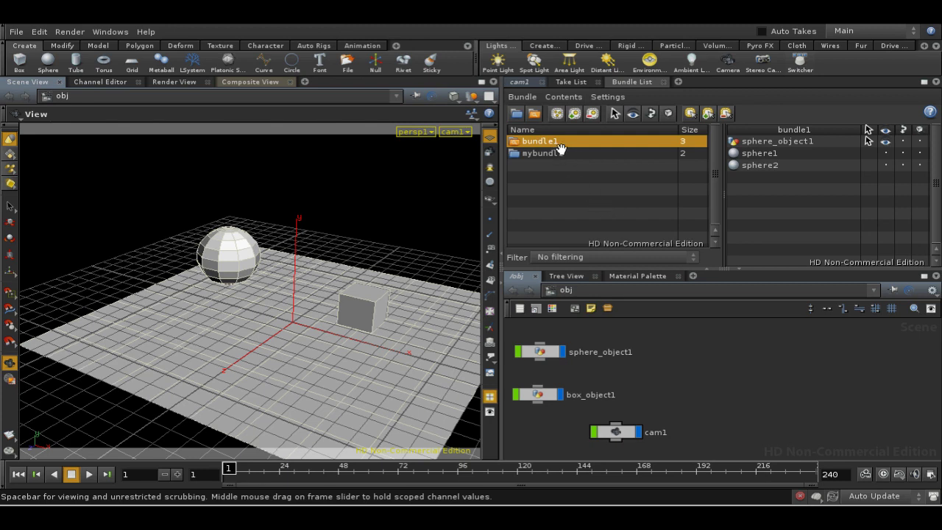
- Change bundle1's smart pattern to sphere_obj* so only sphere_object1 remains
left_click(905, 128)
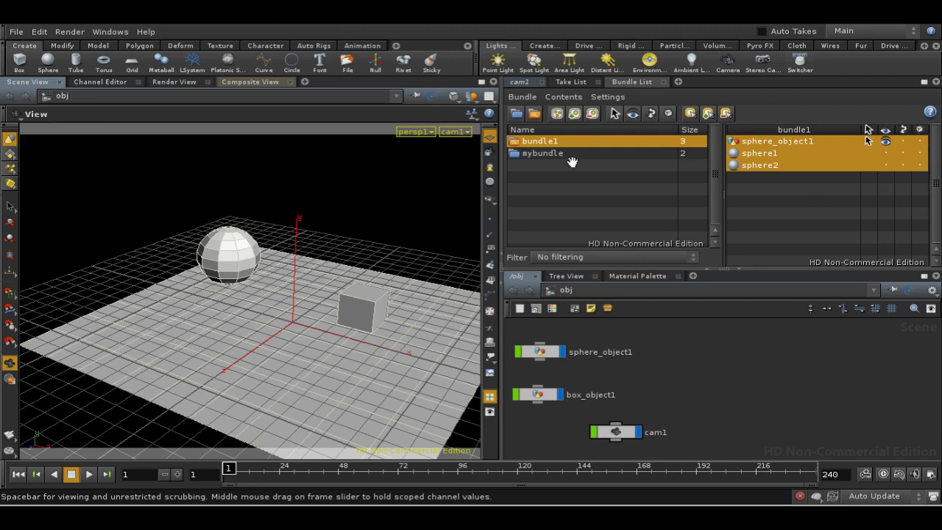
left_click(514, 141)
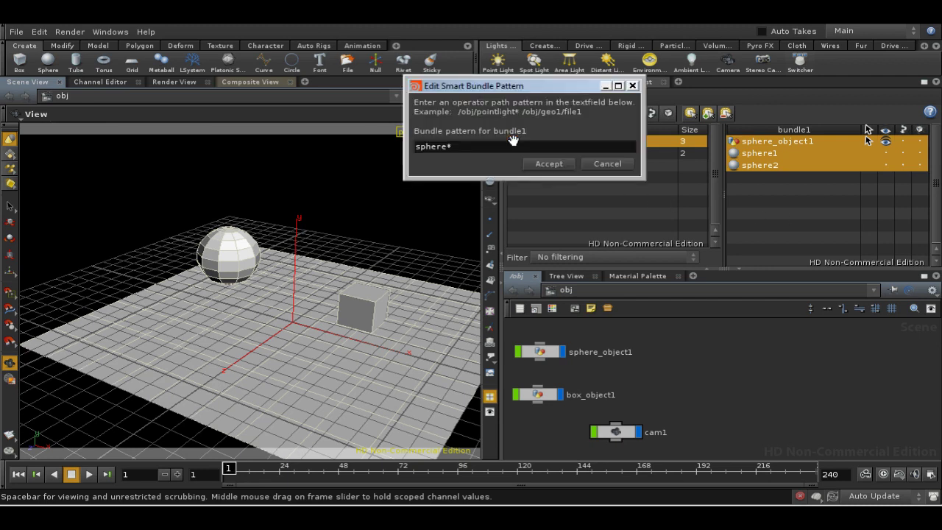
key("BackSpace")
type("_i")
key("BackSpace")
type("obj*")
left_click(545, 163)
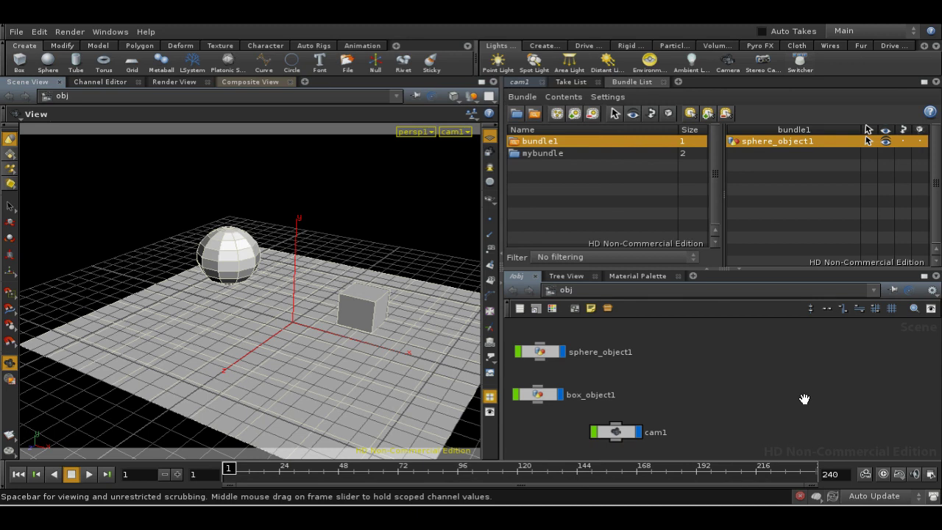
left_click(574, 308)
middle_click_drag(670, 353, 786, 352)
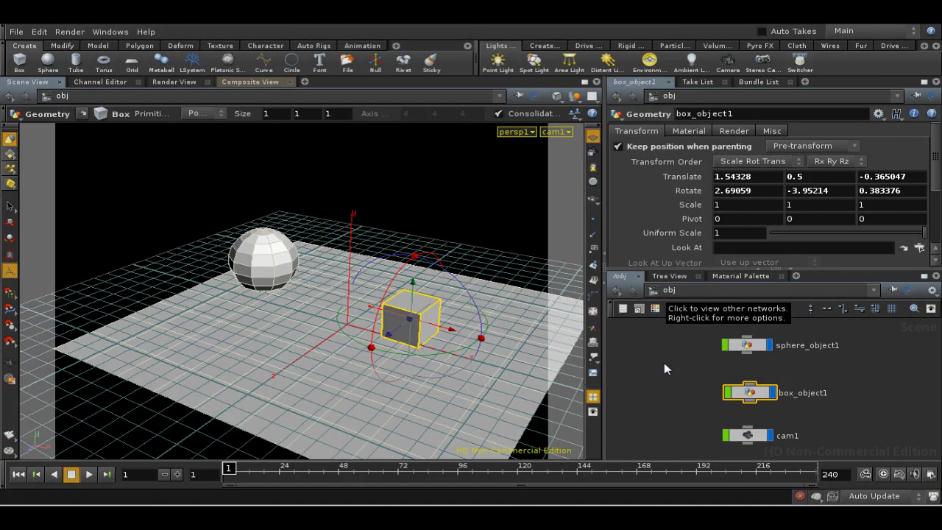
middle_click_drag(663, 362, 675, 379)
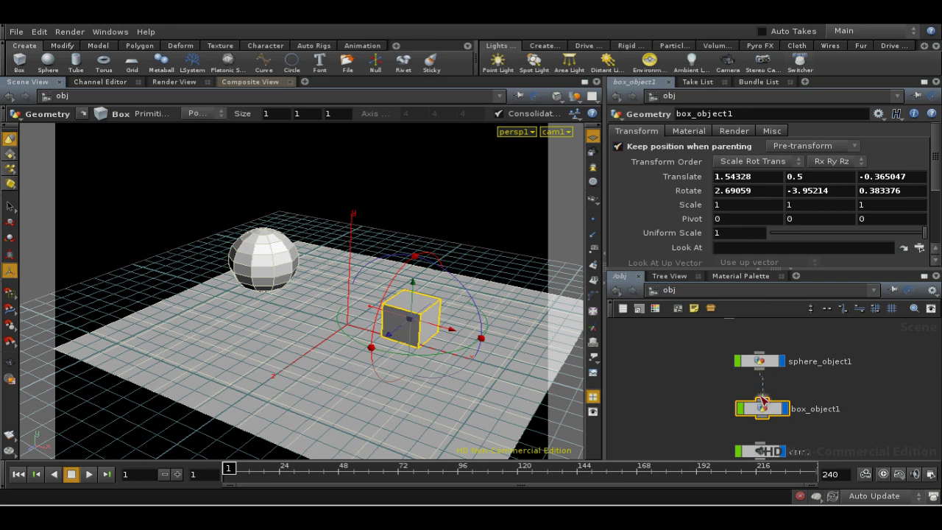
left_click_drag(760, 372, 762, 401)
left_click(273, 267)
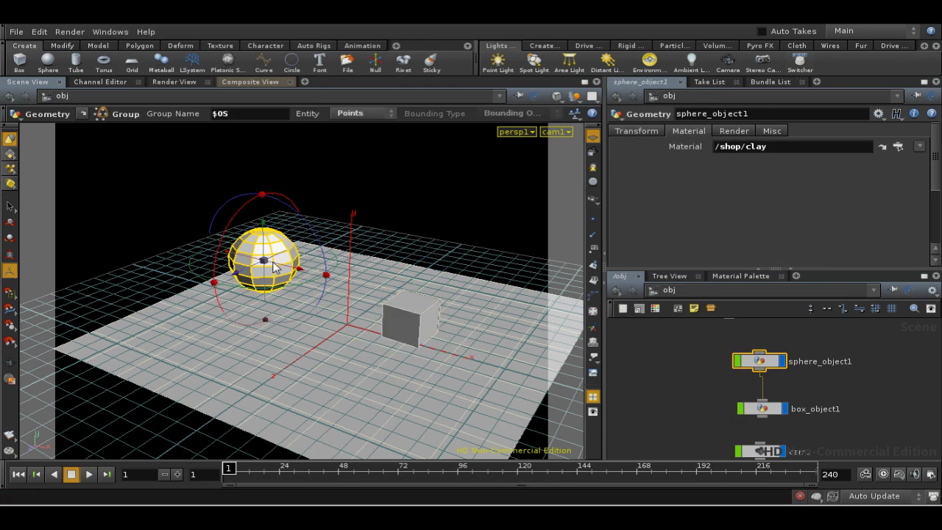
key("e")
key("t")
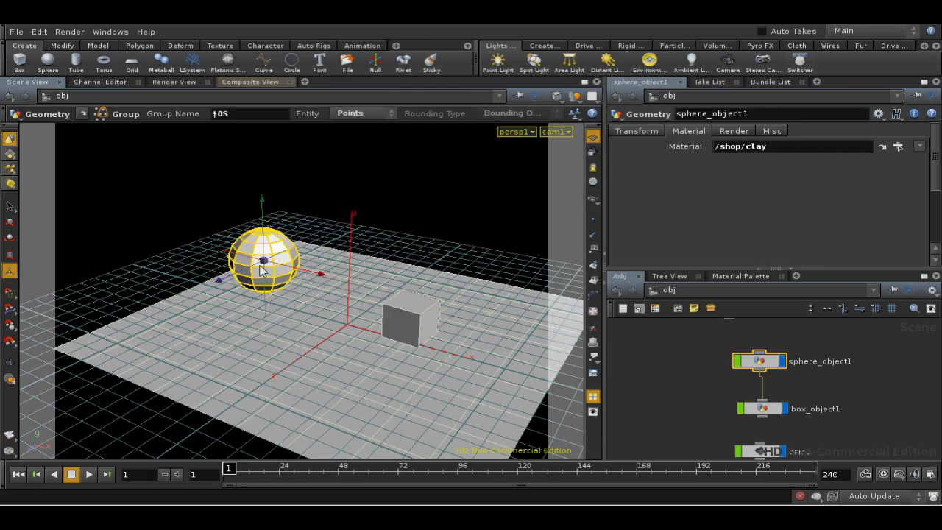
left_click_drag(252, 269, 276, 259)
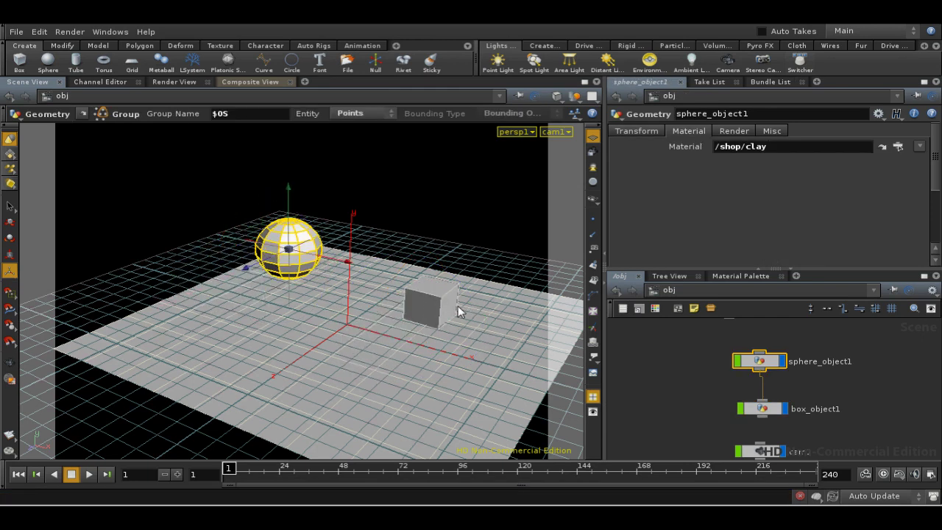
left_click(451, 306)
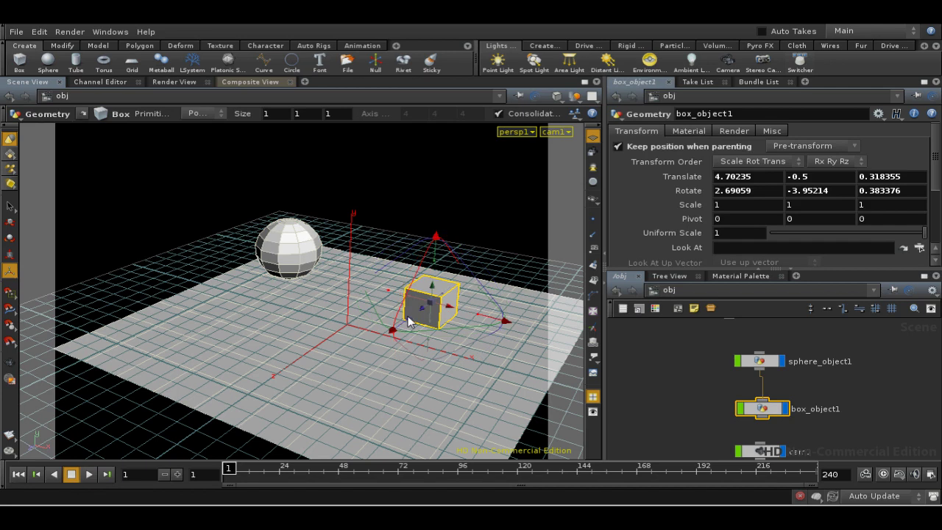
left_click_drag(408, 315, 404, 309)
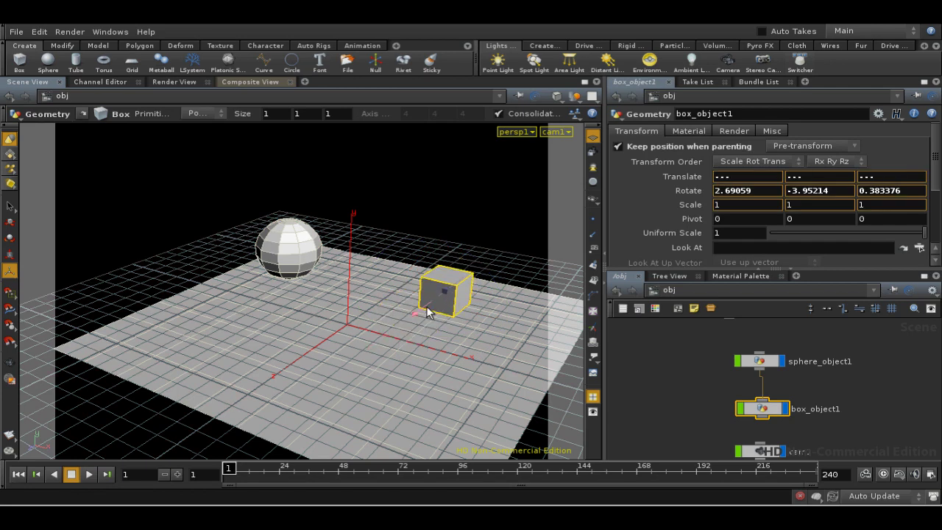
left_click_drag(404, 309, 390, 323)
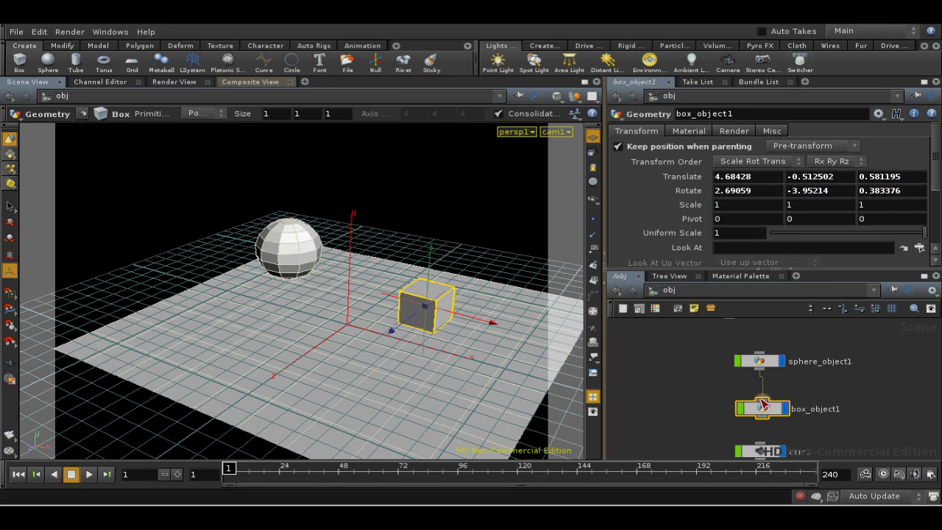
left_click_drag(763, 403, 790, 383)
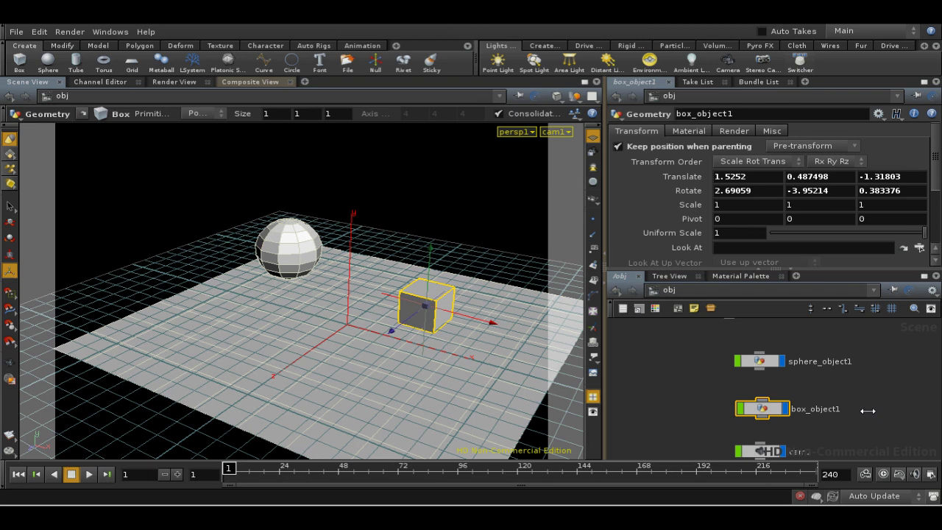
- Pack sphere_object1 and box_object1 into subnet1 and translate it across the ground
left_click(715, 345)
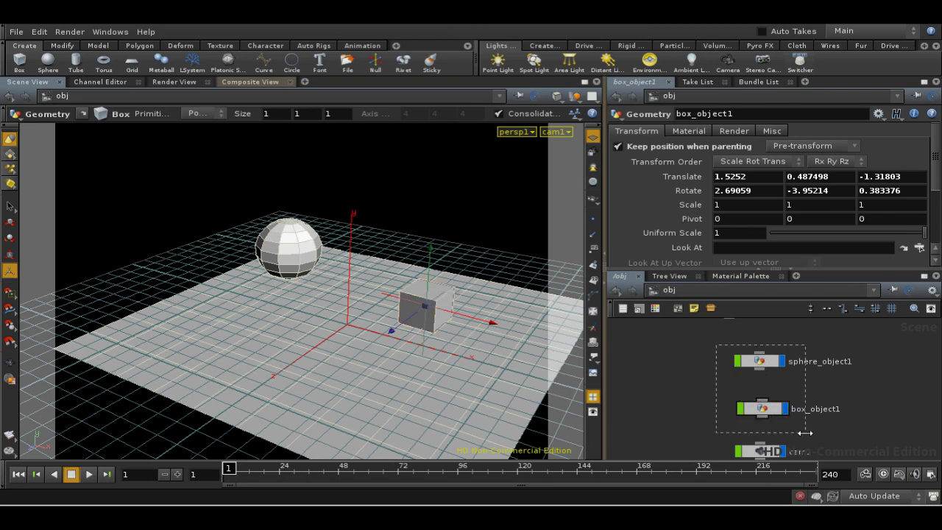
left_click_drag(716, 345, 805, 432)
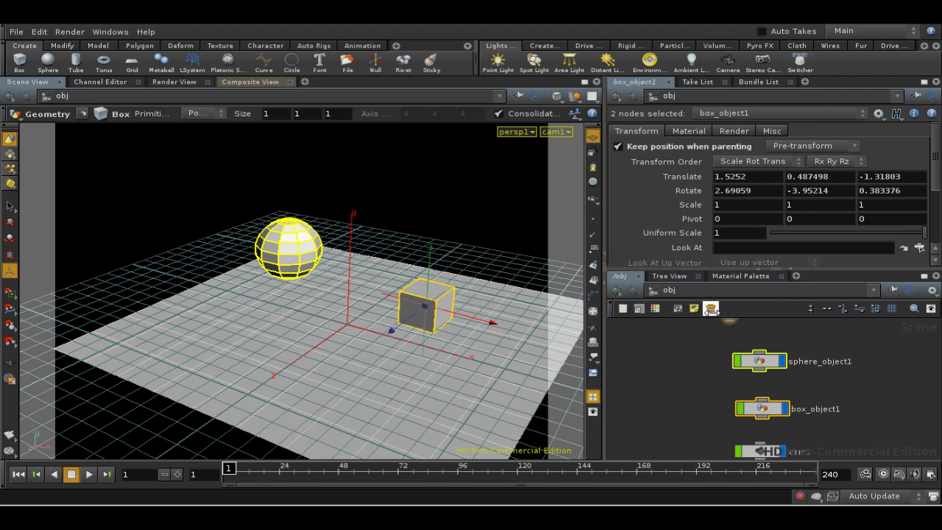
left_click(710, 308)
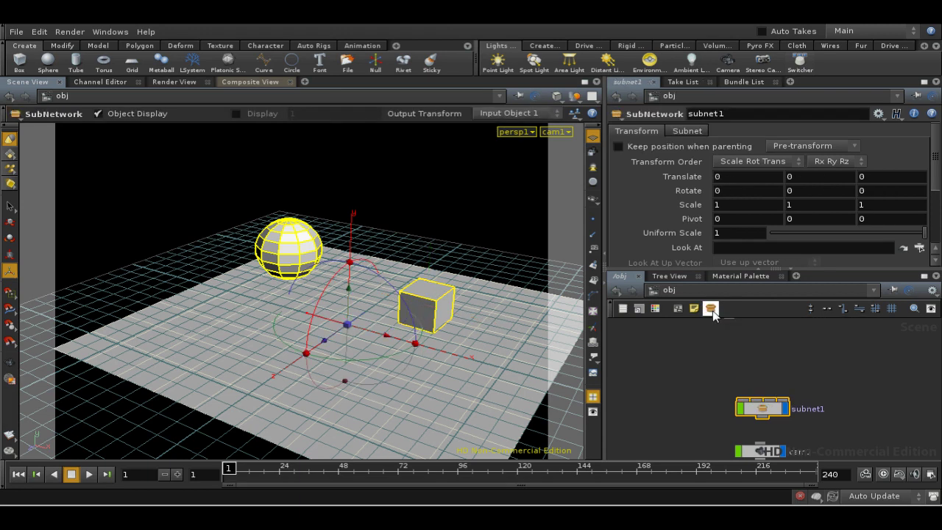
middle_click_drag(819, 420, 821, 382)
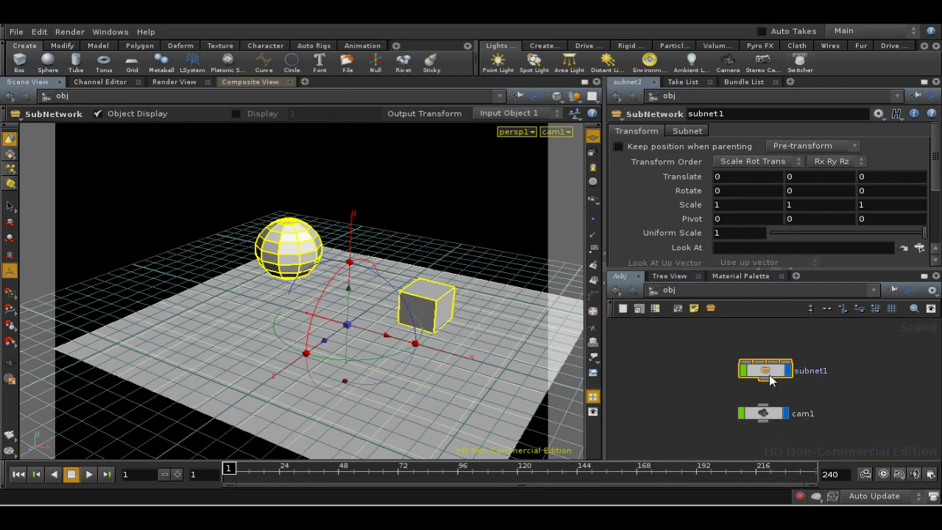
double_click(769, 374)
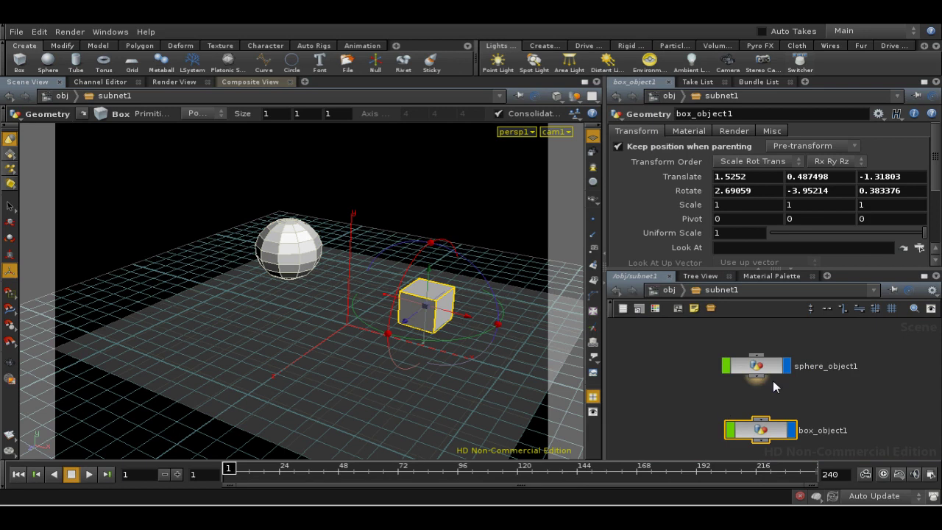
key("u")
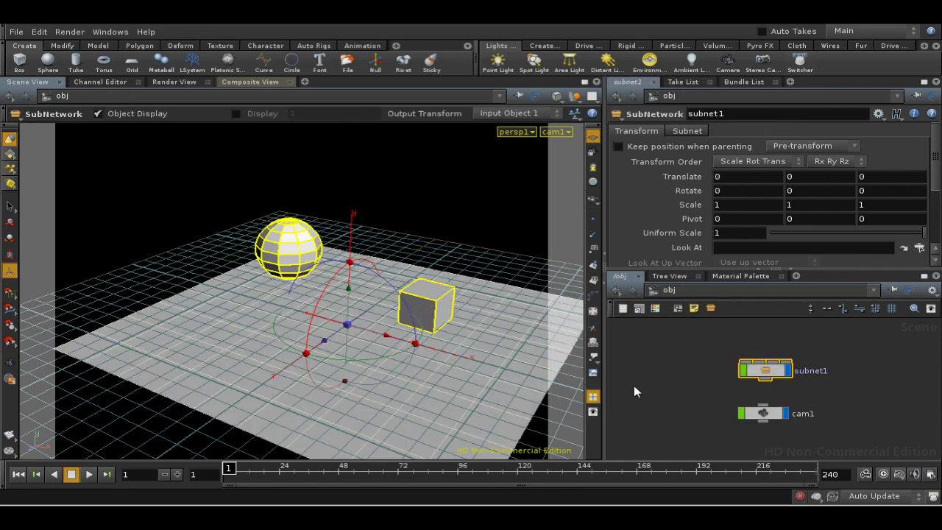
key("t")
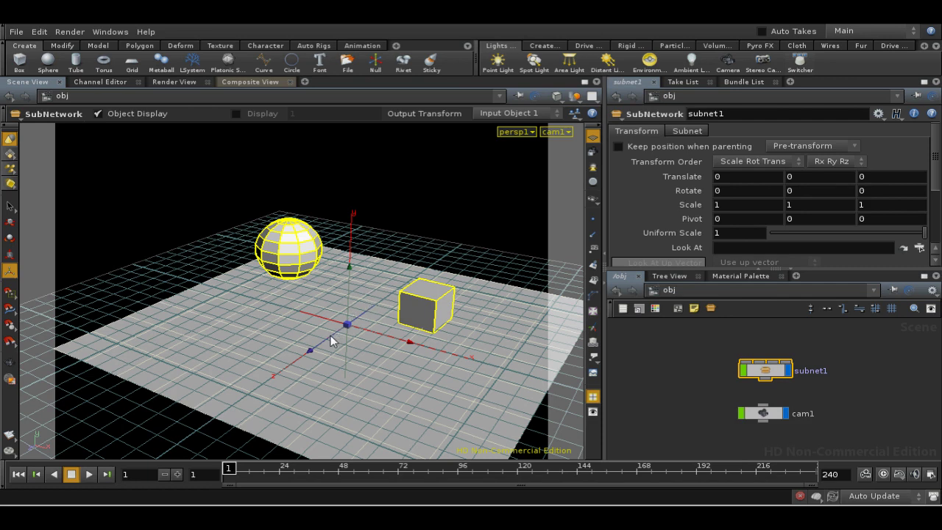
mouse_move(331, 340)
left_mouse_down()
mouse_move(354, 309)
mouse_move(277, 368)
mouse_move(349, 367)
left_mouse_up()
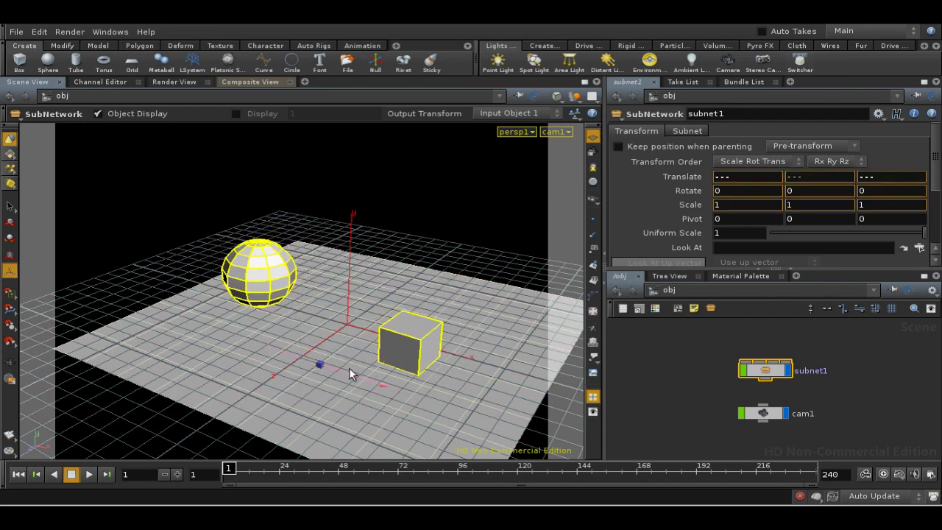
- Extract Contents of subnet1 and auto-layout the sphere, box and cam1 nodes
right_click(761, 367)
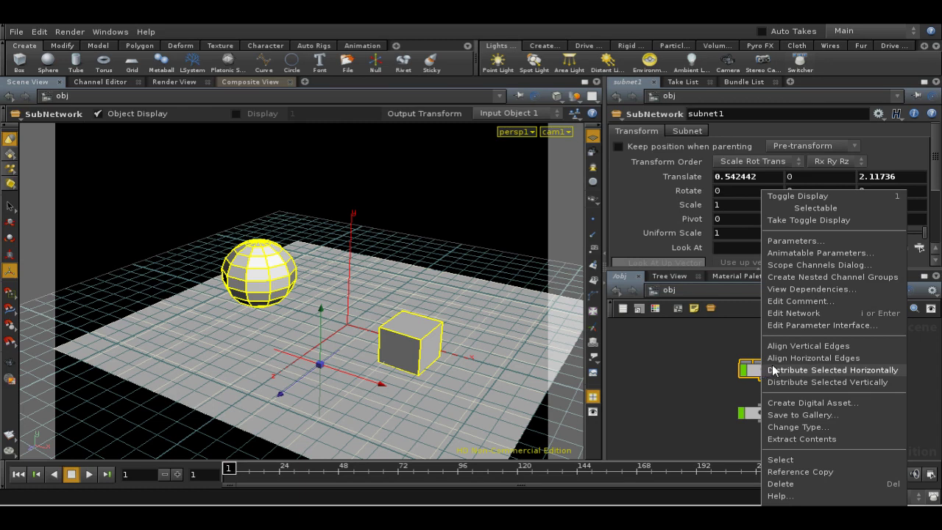
left_click(795, 439)
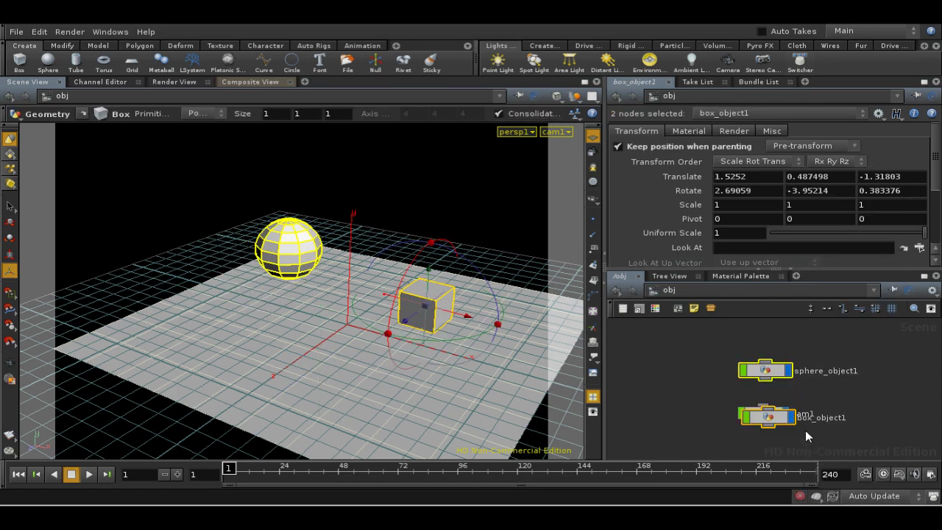
key("l")
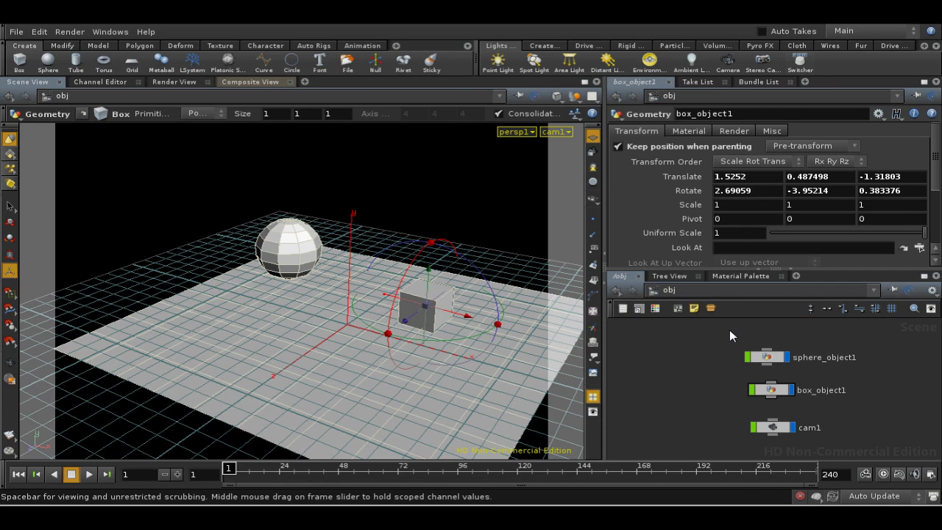
- Enclose sphere_object1 and box_object1 in a network box renamed mybox1, collapsing and expanding it
left_click_drag(725, 337, 806, 403)
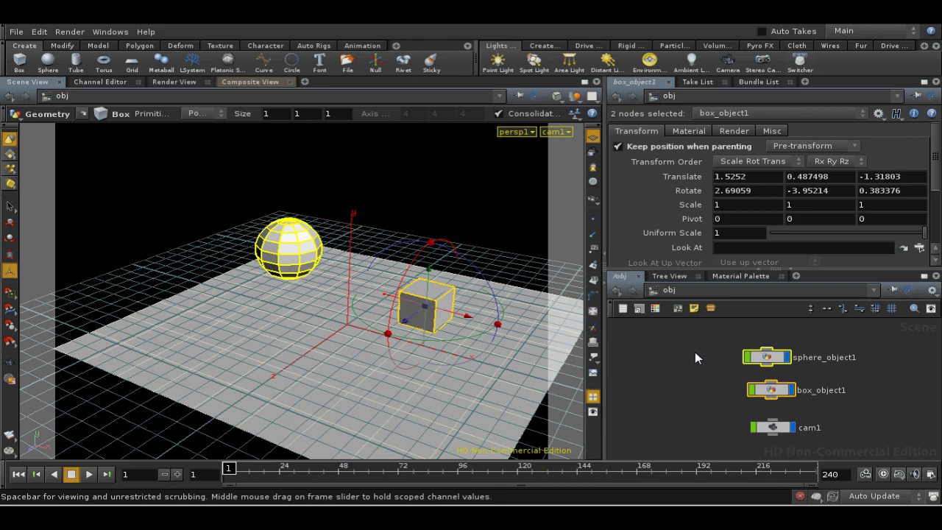
left_click(677, 309)
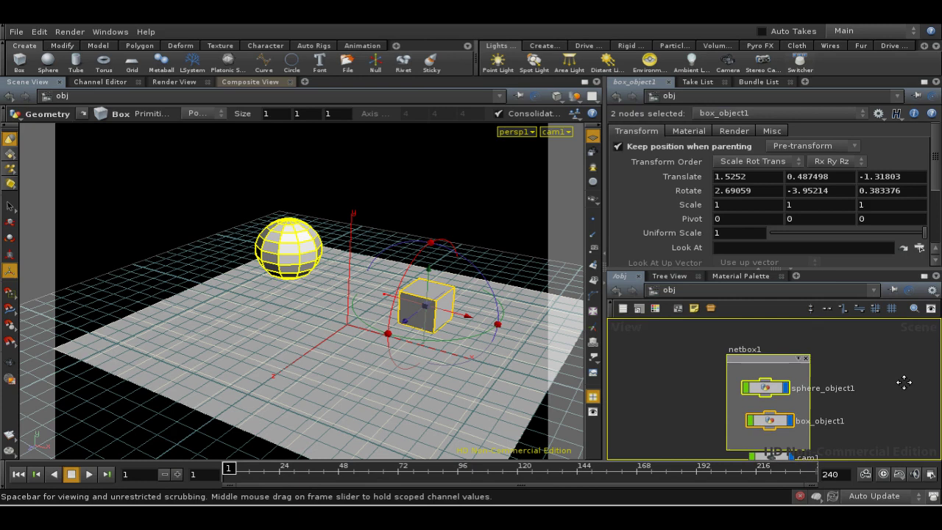
double_click(755, 349)
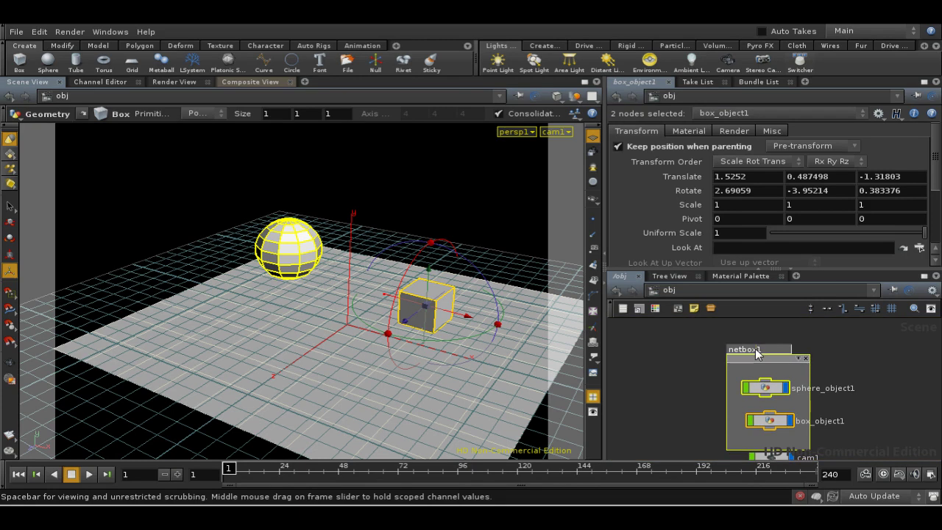
key("BackSpace")
key("BackSpace")
key("BackSpace")
key("BackSpace")
key("BackSpace")
key("BackSpace")
key("BackSpace")
type("m1ybox1")
key("Return")
middle_click_drag(860, 443, 871, 438)
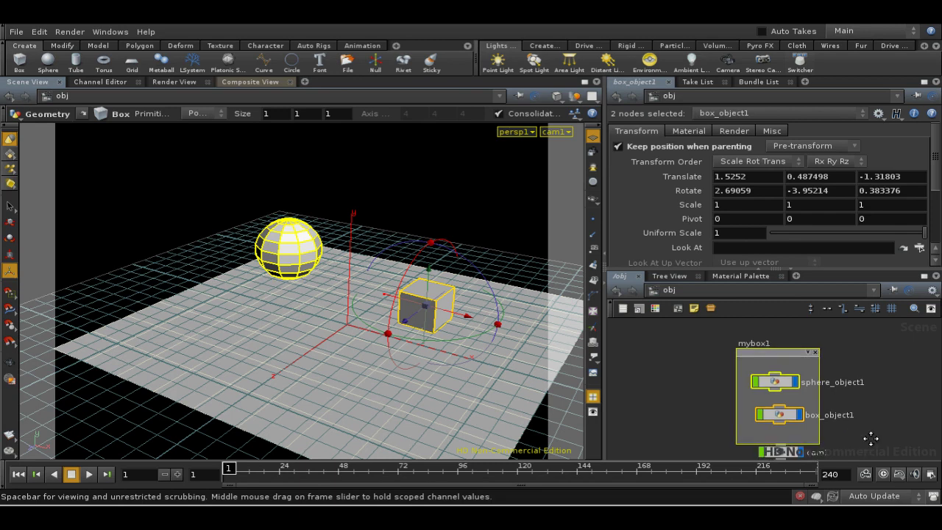
left_click(809, 354)
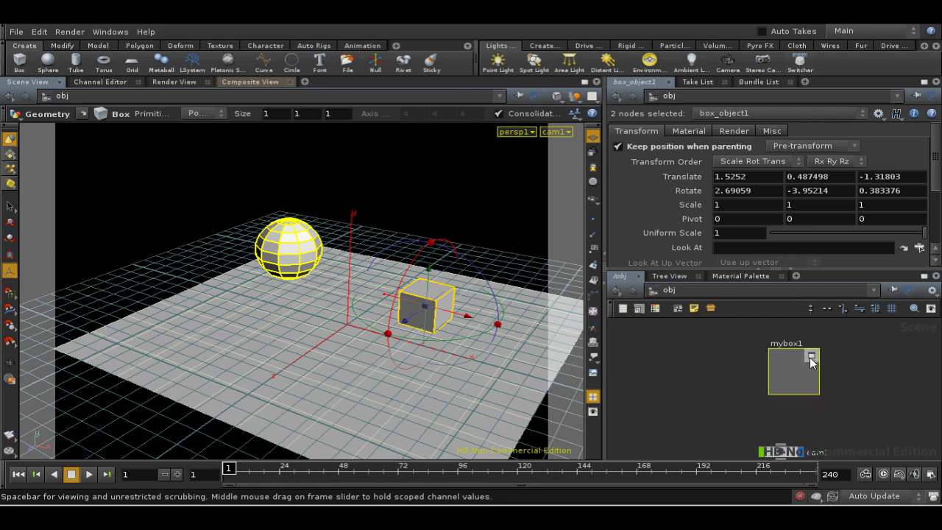
left_click(810, 357)
- Move cam1 into mybox1, drag box_object1 out, then delete the network box
middle_click_drag(862, 400, 861, 372)
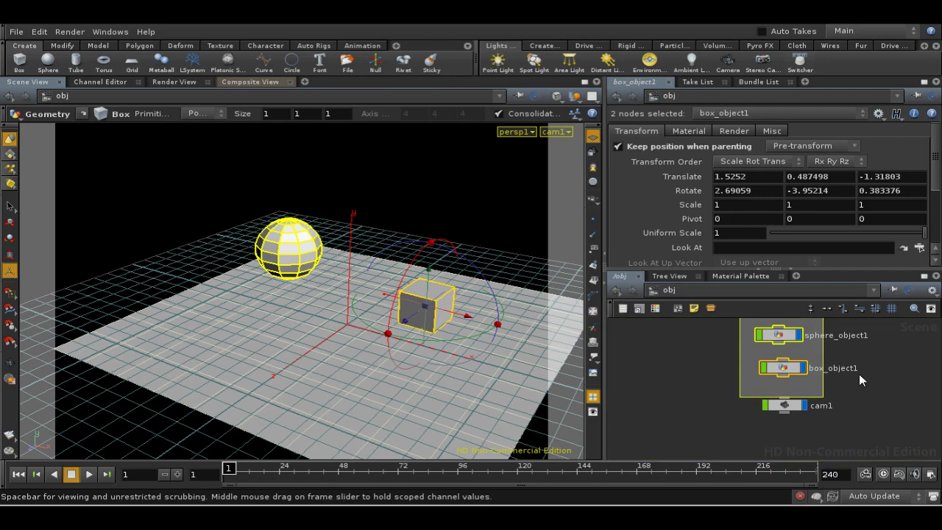
left_click_drag(802, 407, 909, 411)
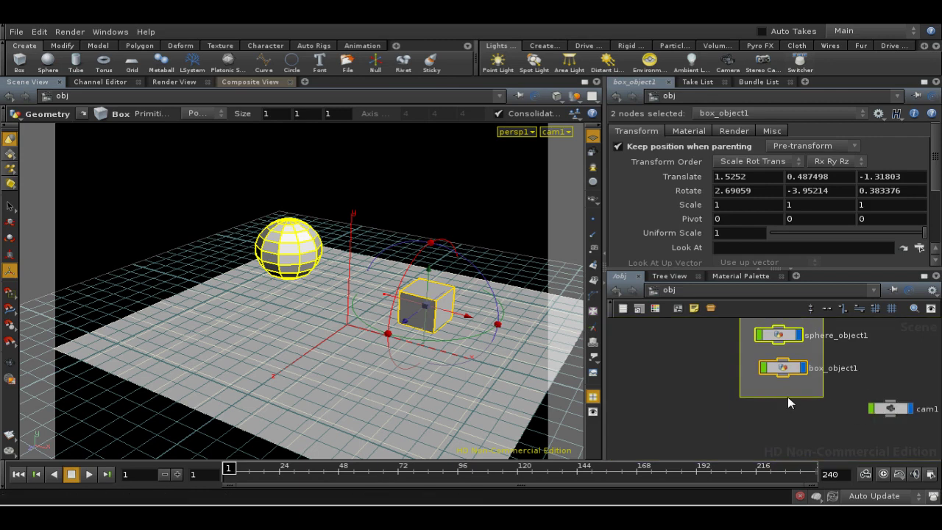
left_click_drag(787, 397, 787, 454)
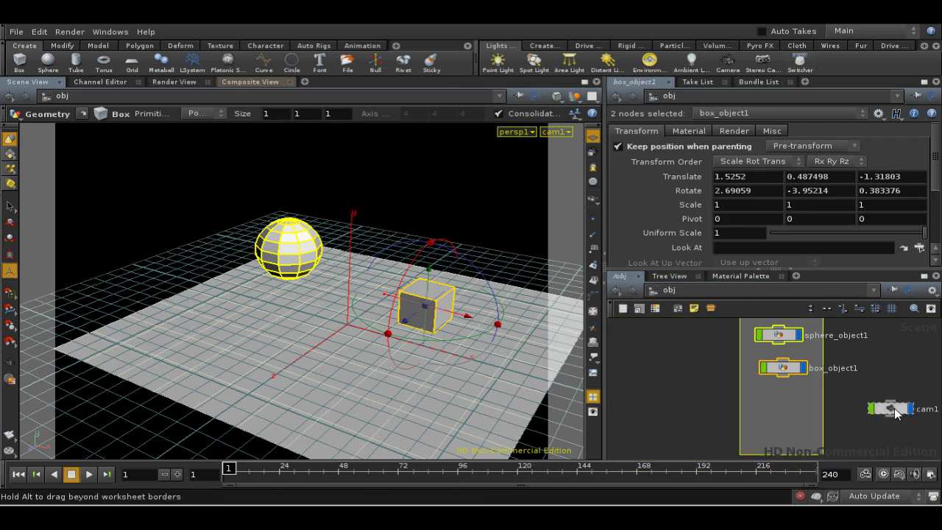
left_click_drag(785, 397, 786, 397)
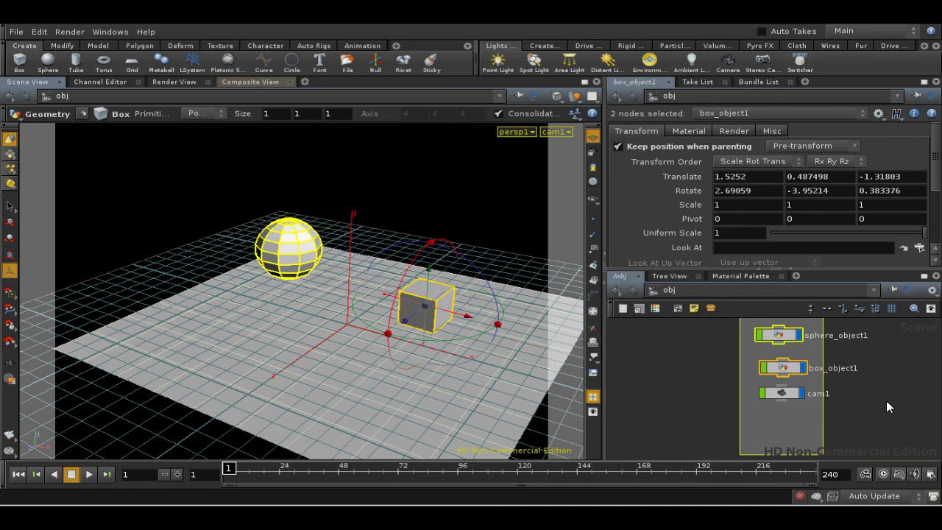
left_click(789, 365)
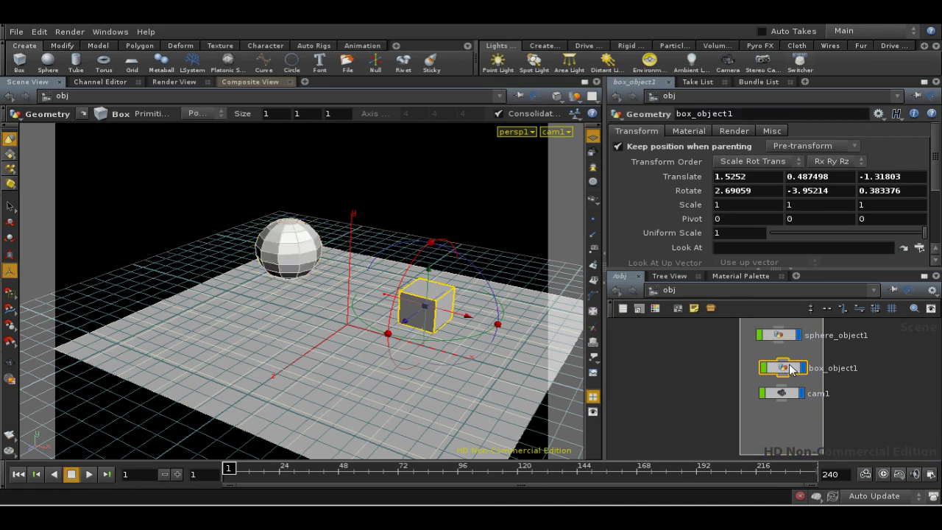
left_click_drag(793, 368, 871, 371)
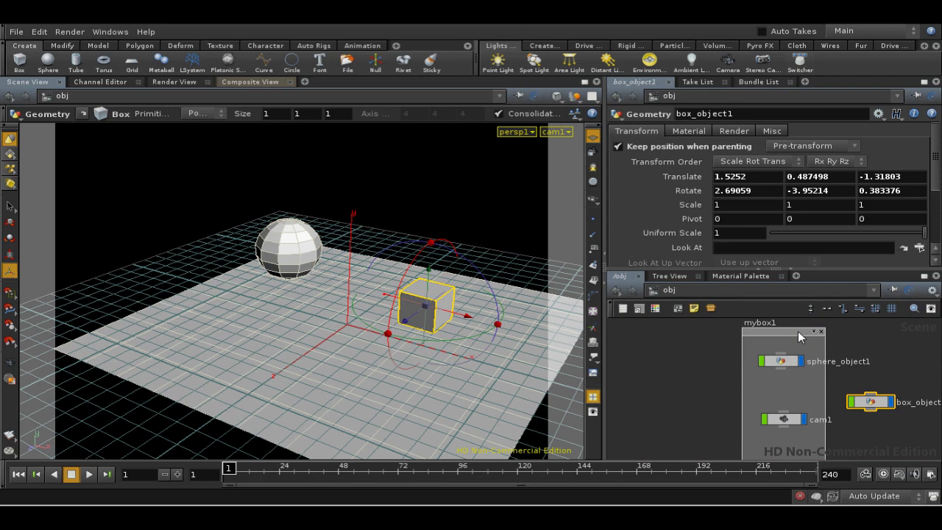
left_click_drag(798, 336, 799, 335)
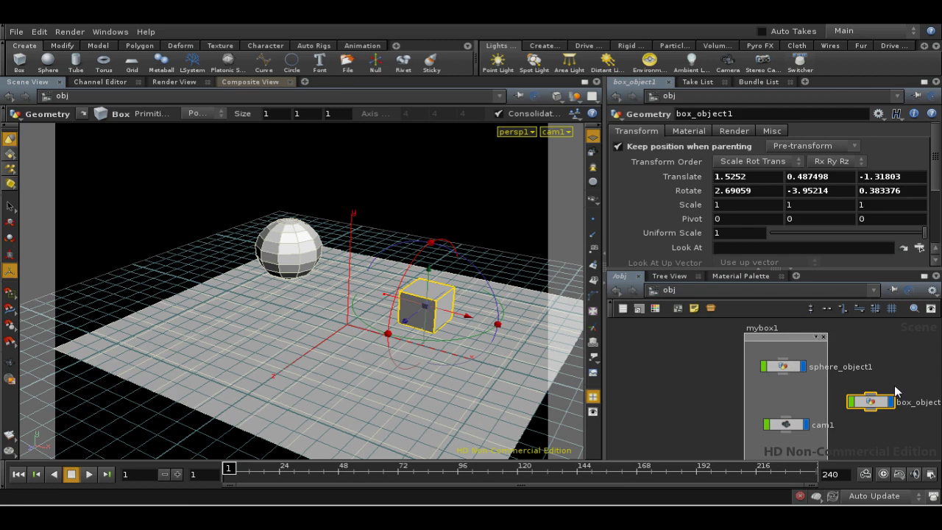
left_click(826, 335)
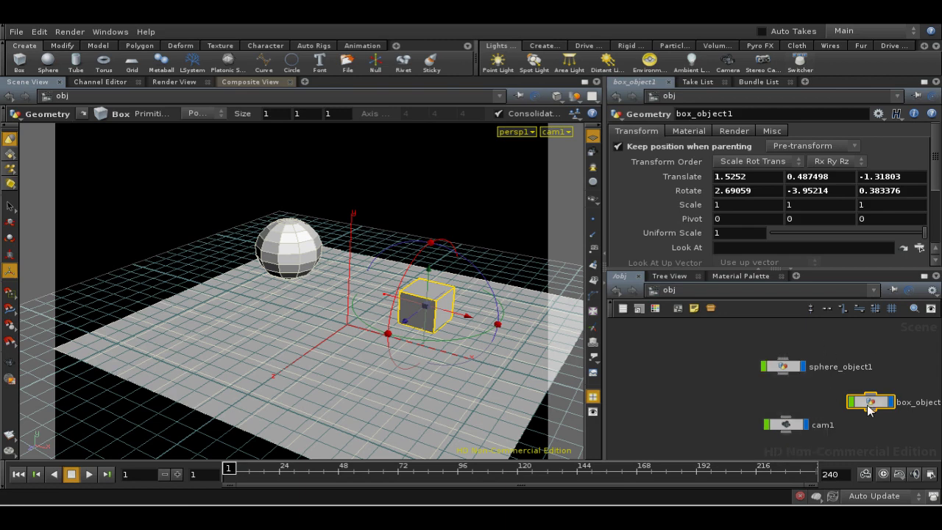
- Drag box_object1 back between sphere_object1 and cam1 and recentre the network view
left_click_drag(869, 408, 787, 398)
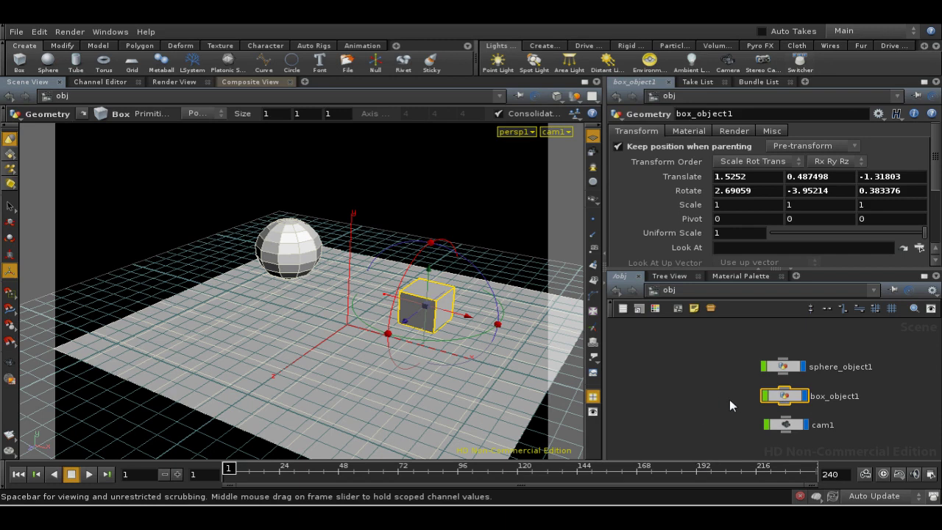
middle_click_drag(729, 398, 713, 388)
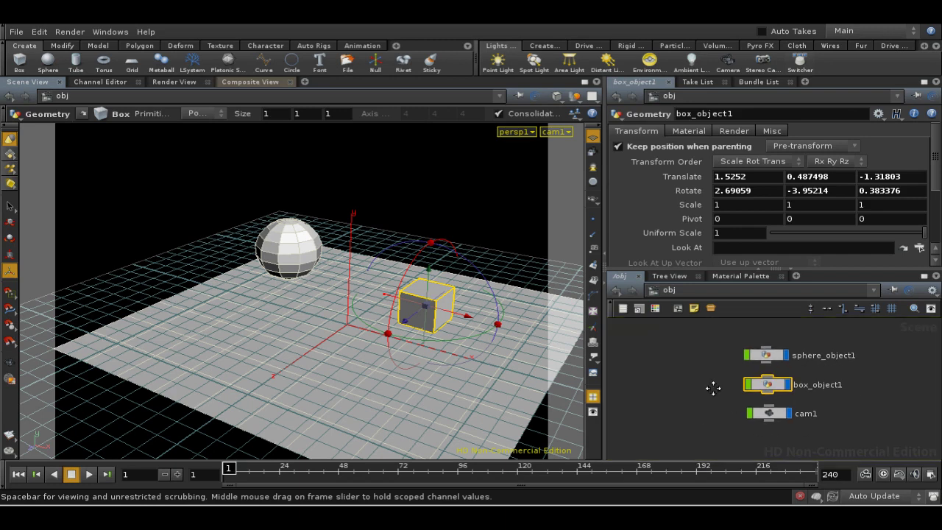